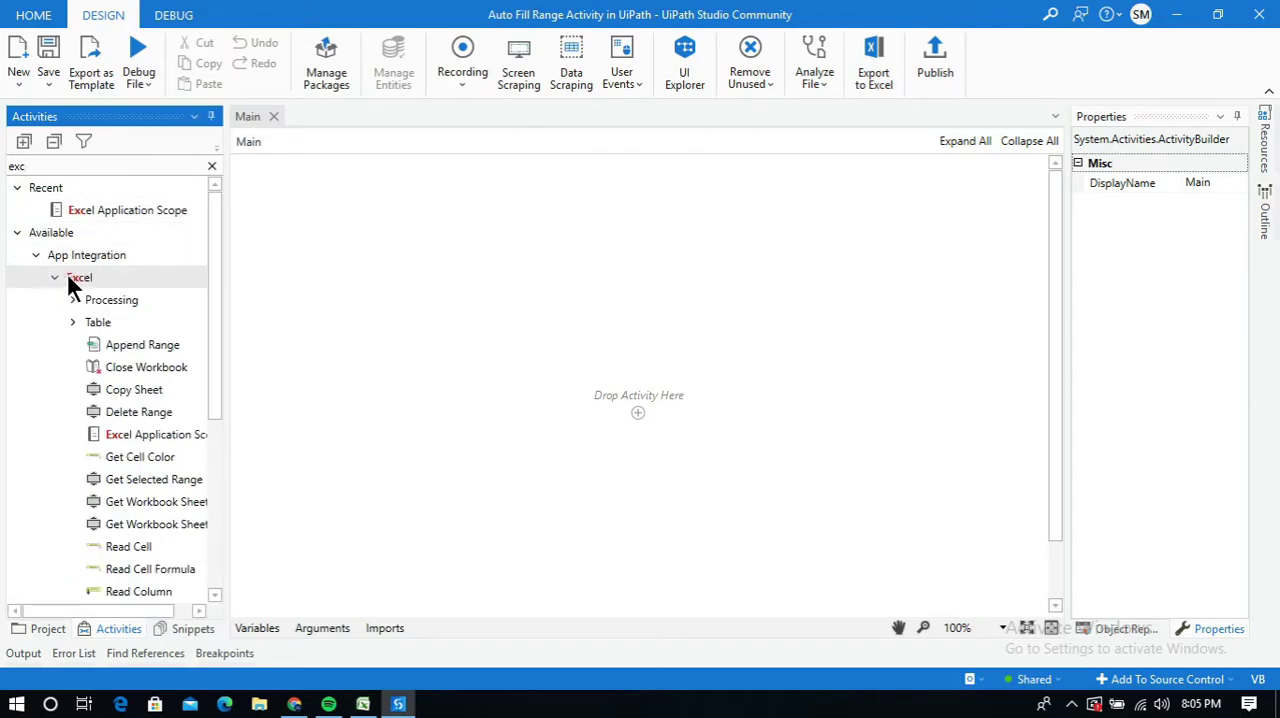
Expand the Excel Processing activities and widen the activity list so the full activity names fit
left_click(72, 300)
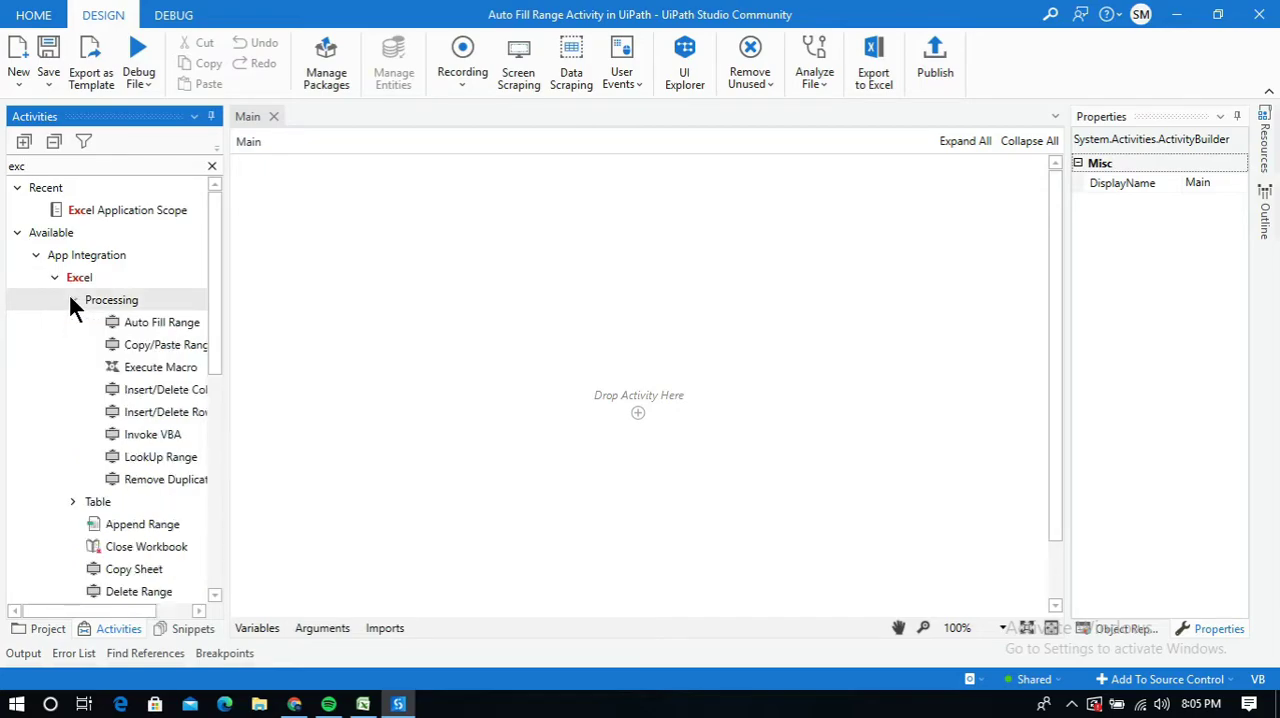
left_click_drag(228, 272, 288, 274)
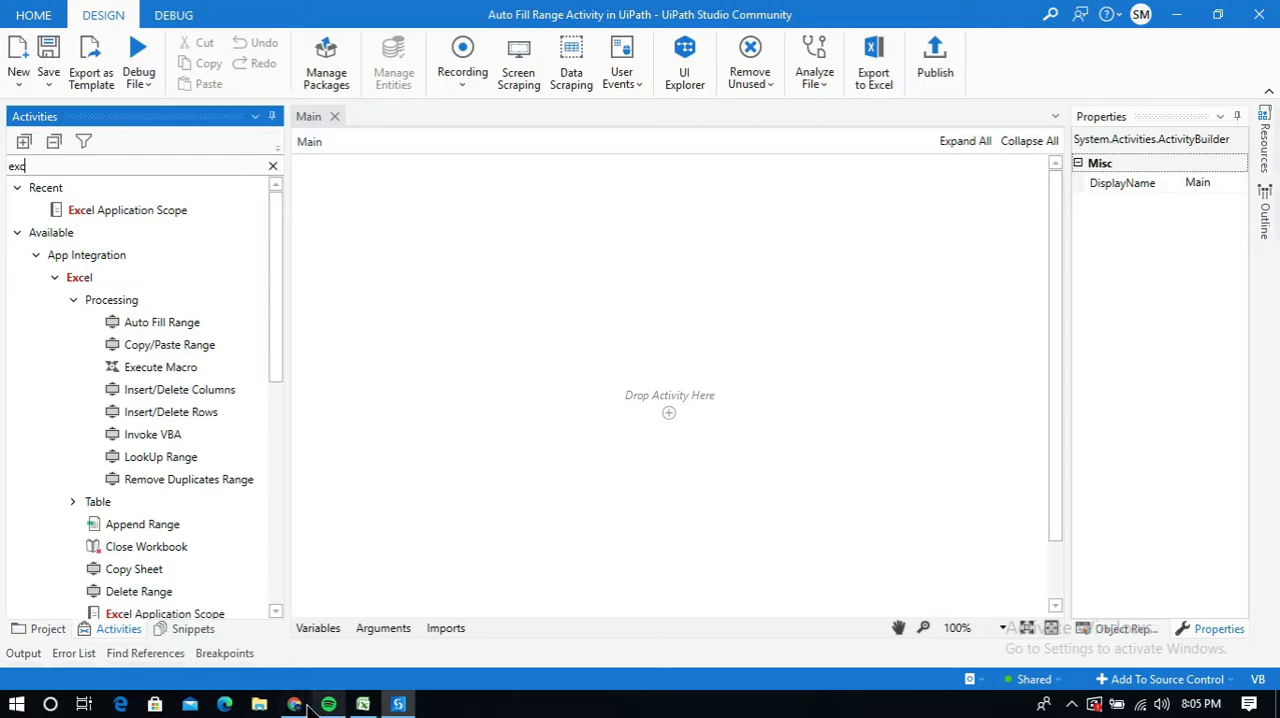
Switch to Excel and look through the Orders, People and Returns sheets of the Sample - Superstore workbook
left_click(363, 704)
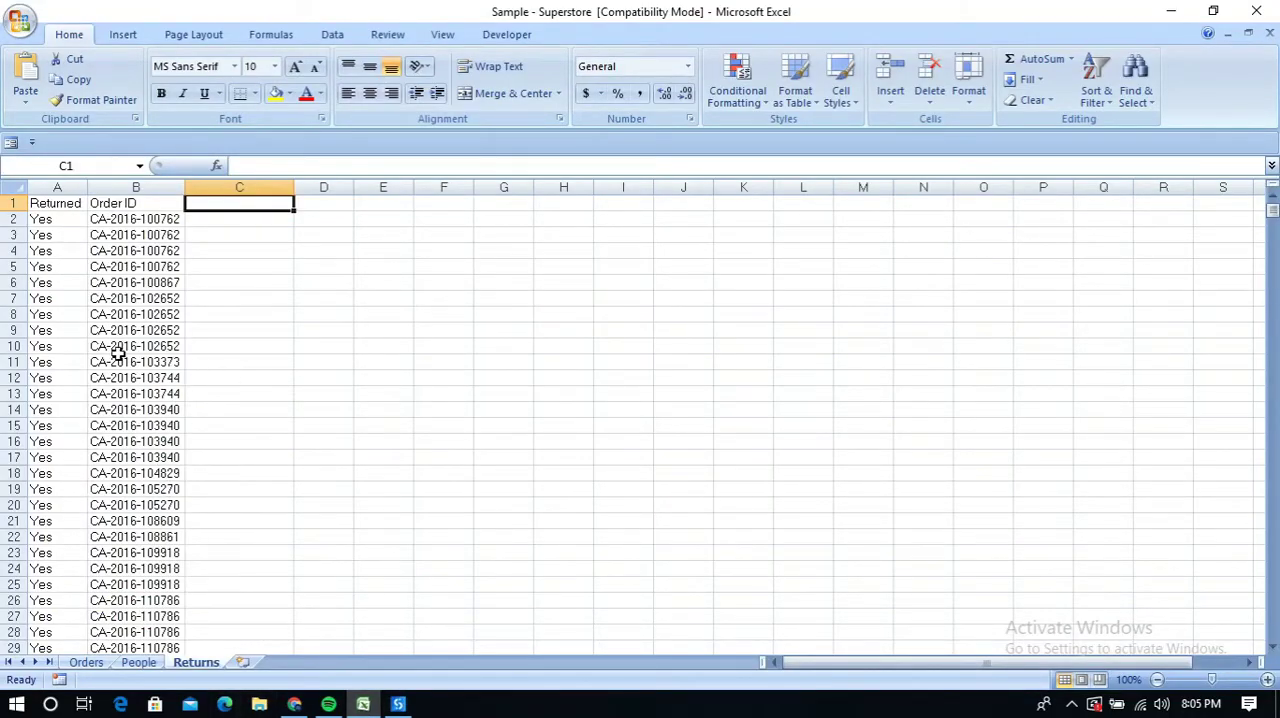
left_click(85, 663)
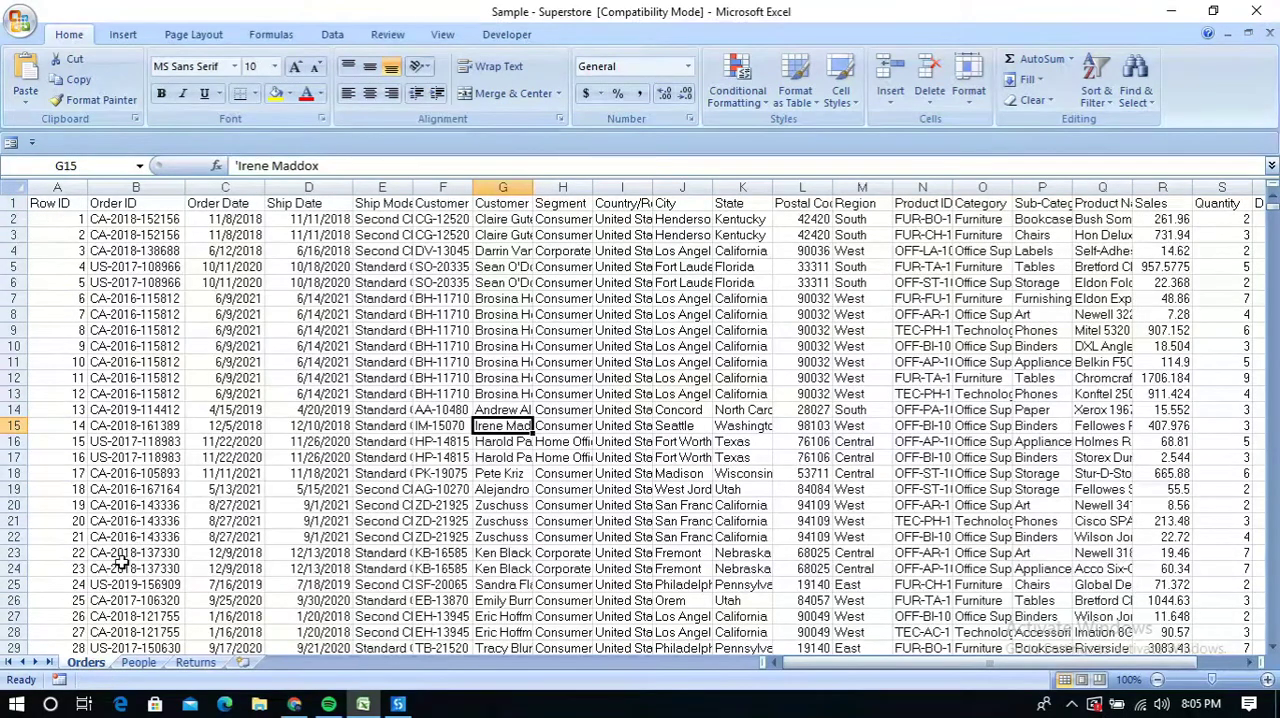
left_click(139, 663)
left_click(195, 663)
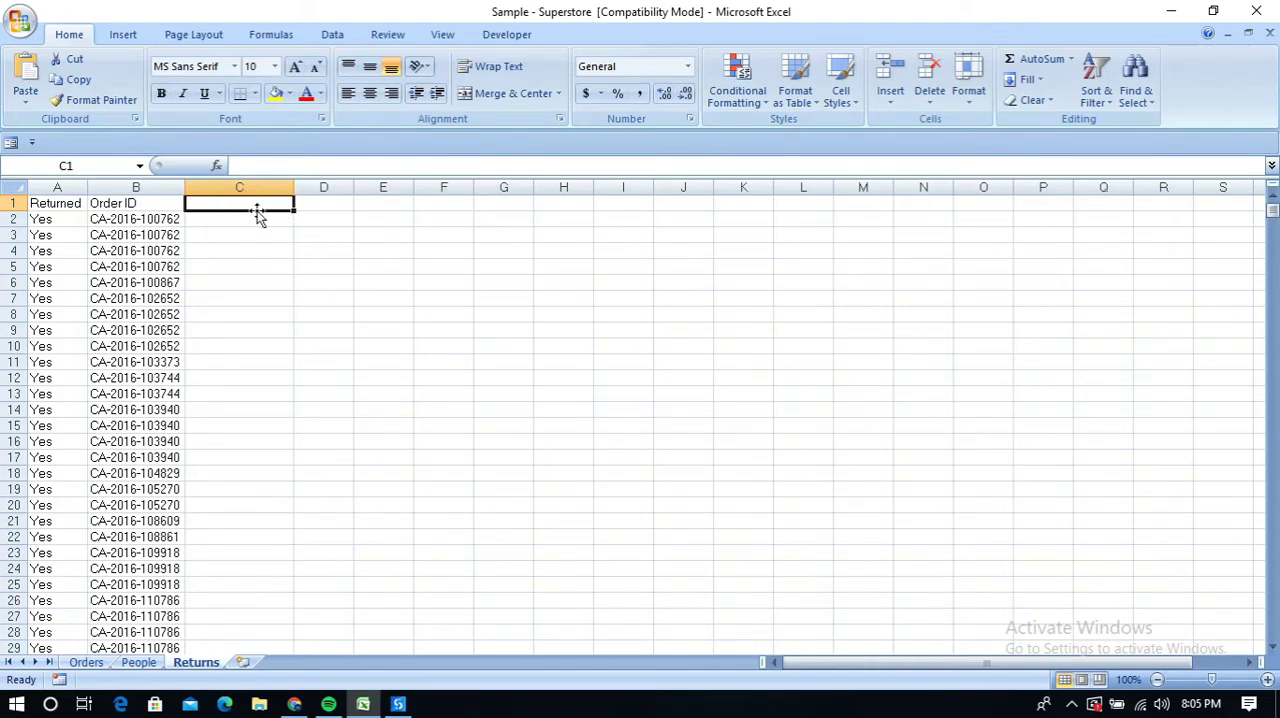
scroll(233, 632, "down", 3)
scroll(233, 632, "down", 13)
scroll(230, 607, "up", 16)
Enter the header "Customer ID" in cell C1 of the Returns sheet
double_click(242, 206)
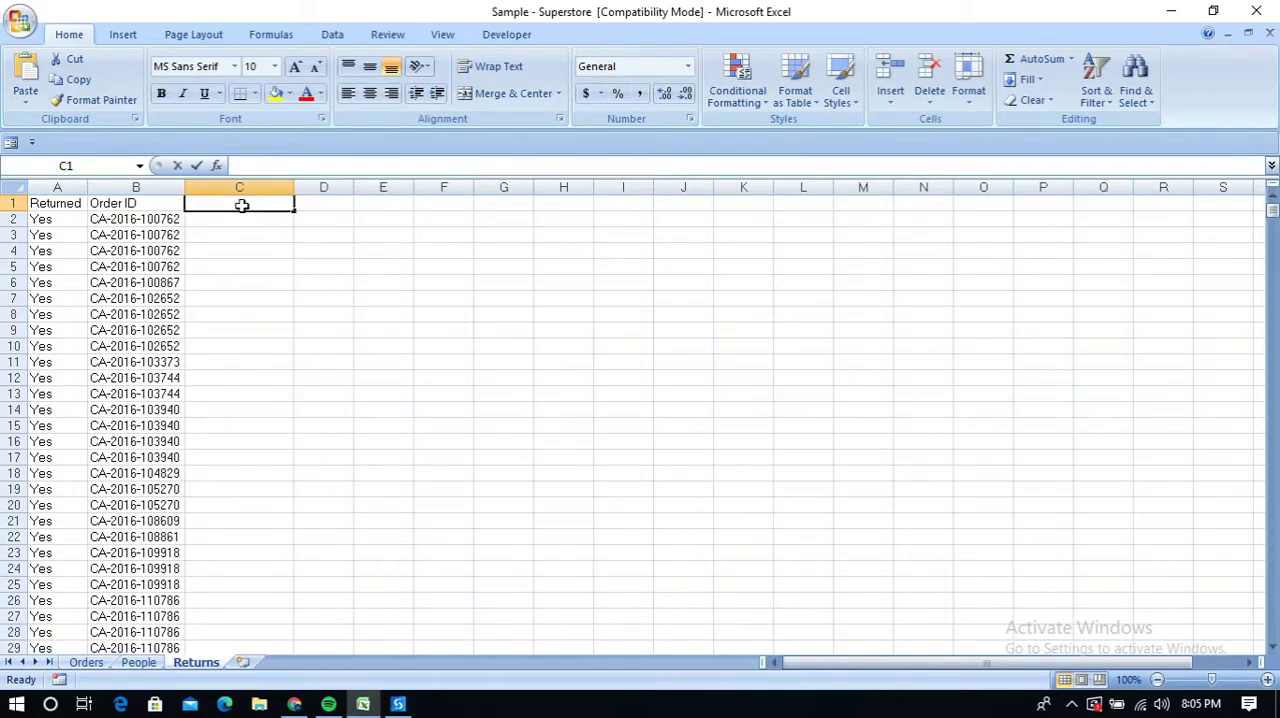
type("Customer ID")
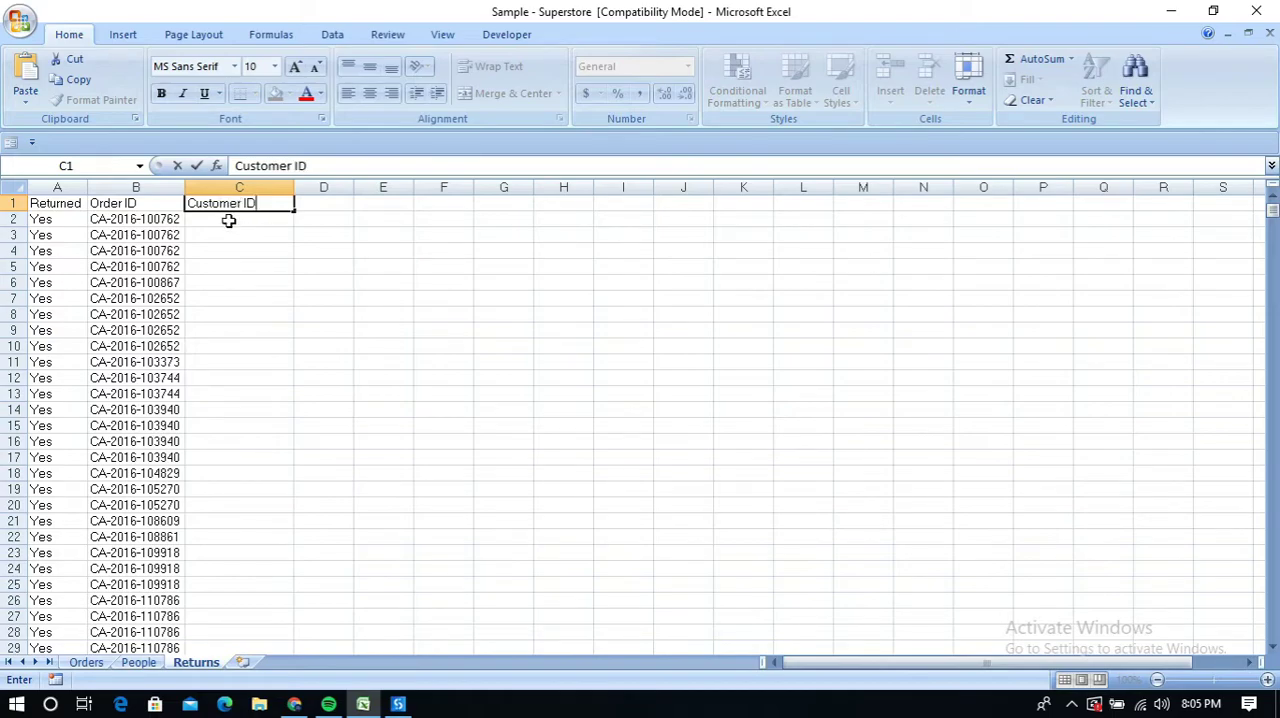
key("Return")
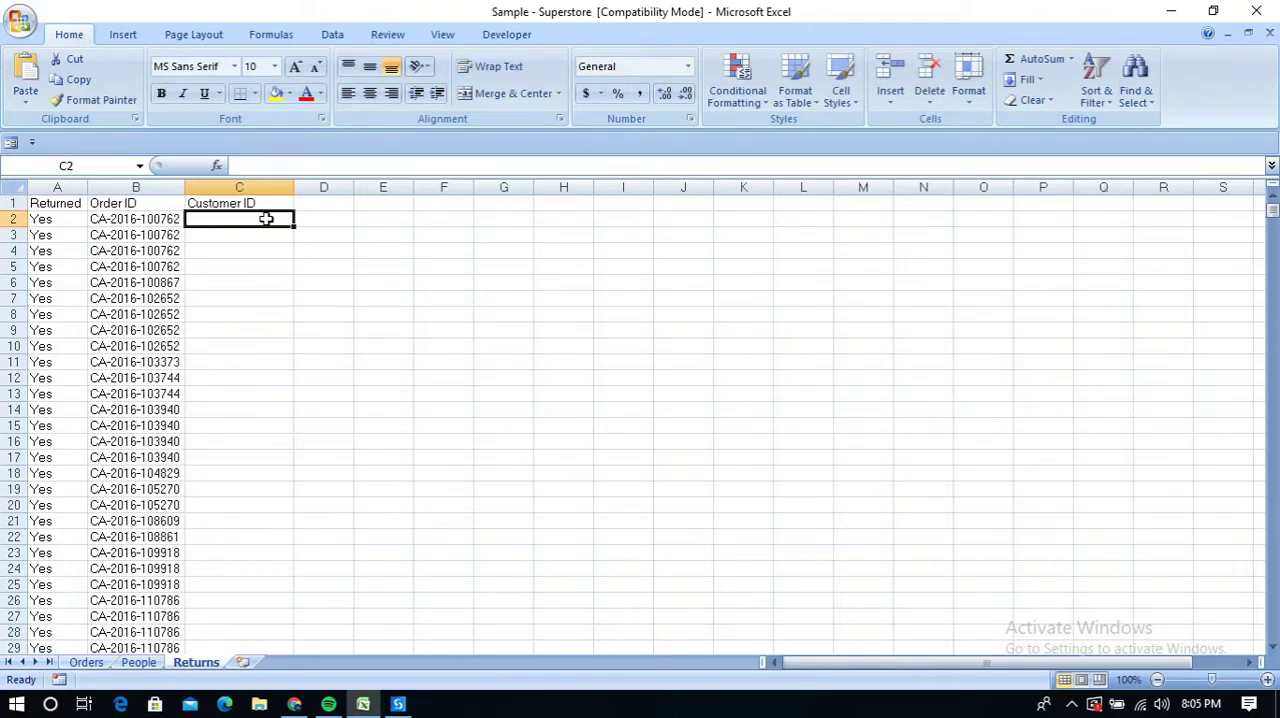
Enter 1 and 2 in cells C2 and C3, and fill the number series down to C31
double_click(266, 219)
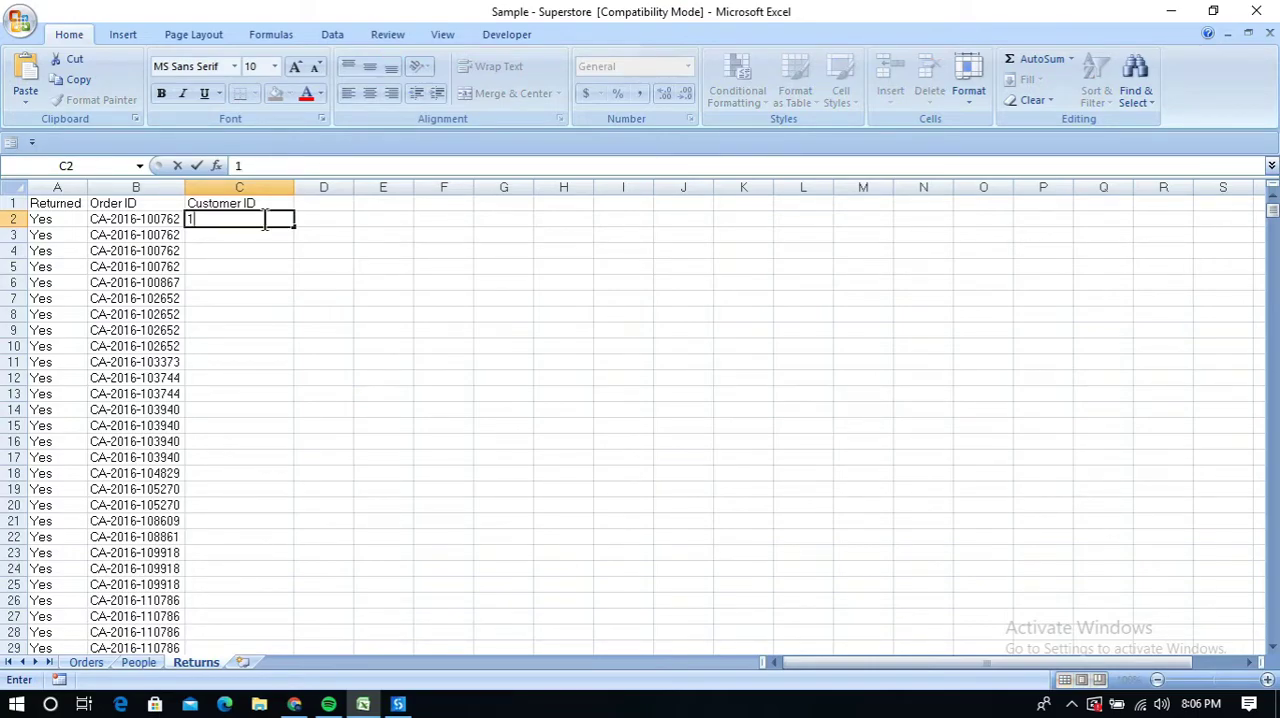
left_click(254, 233)
double_click(254, 237)
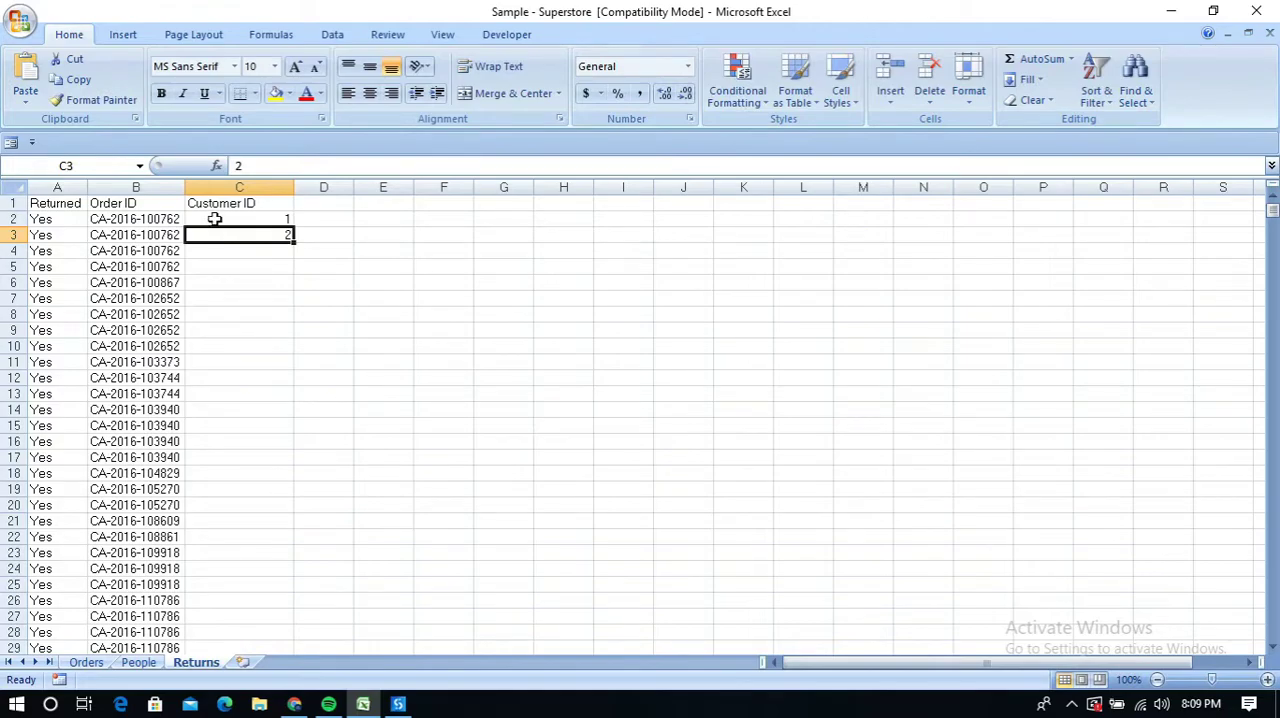
left_click_drag(214, 219, 215, 235)
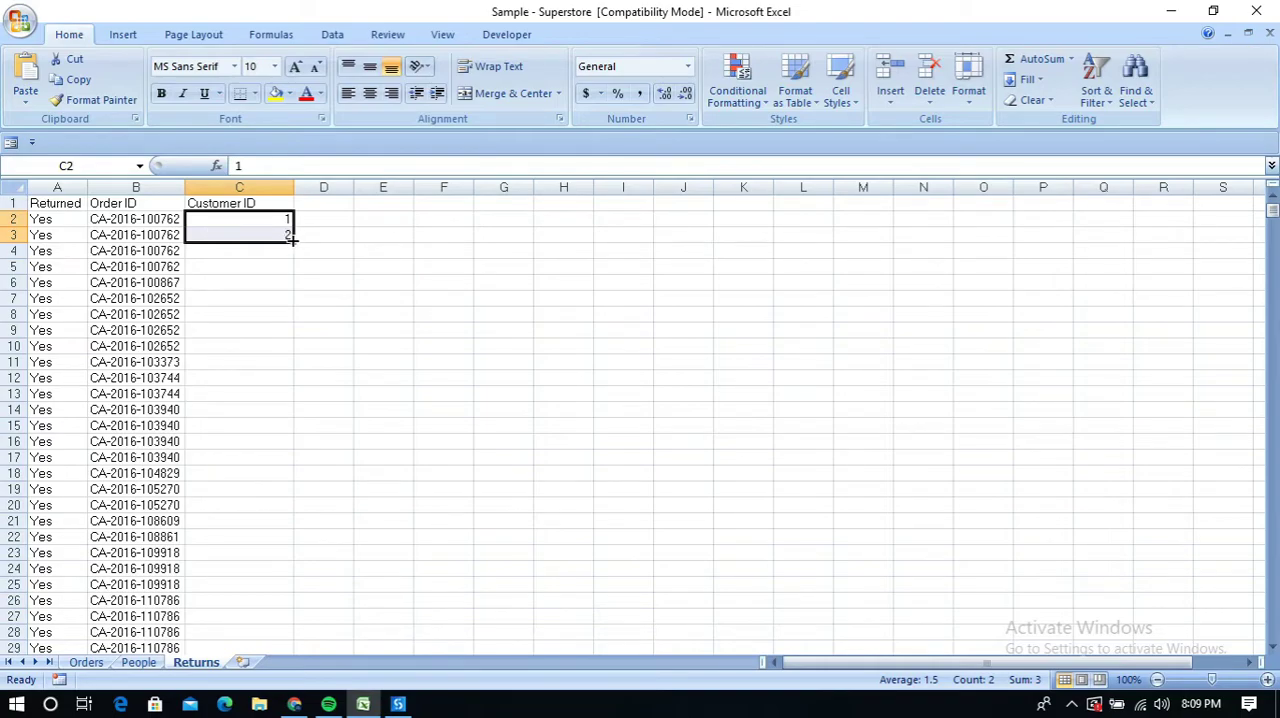
left_click_drag(291, 238, 265, 529)
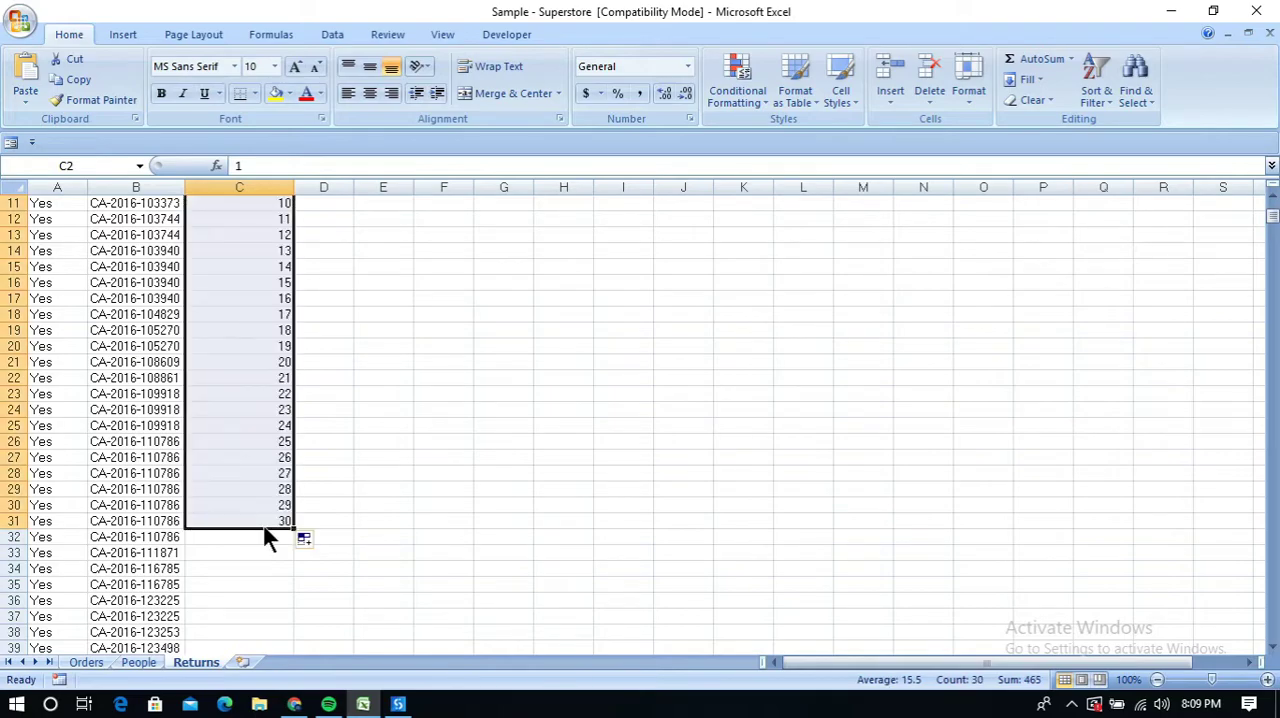
scroll(414, 499, "up", 3)
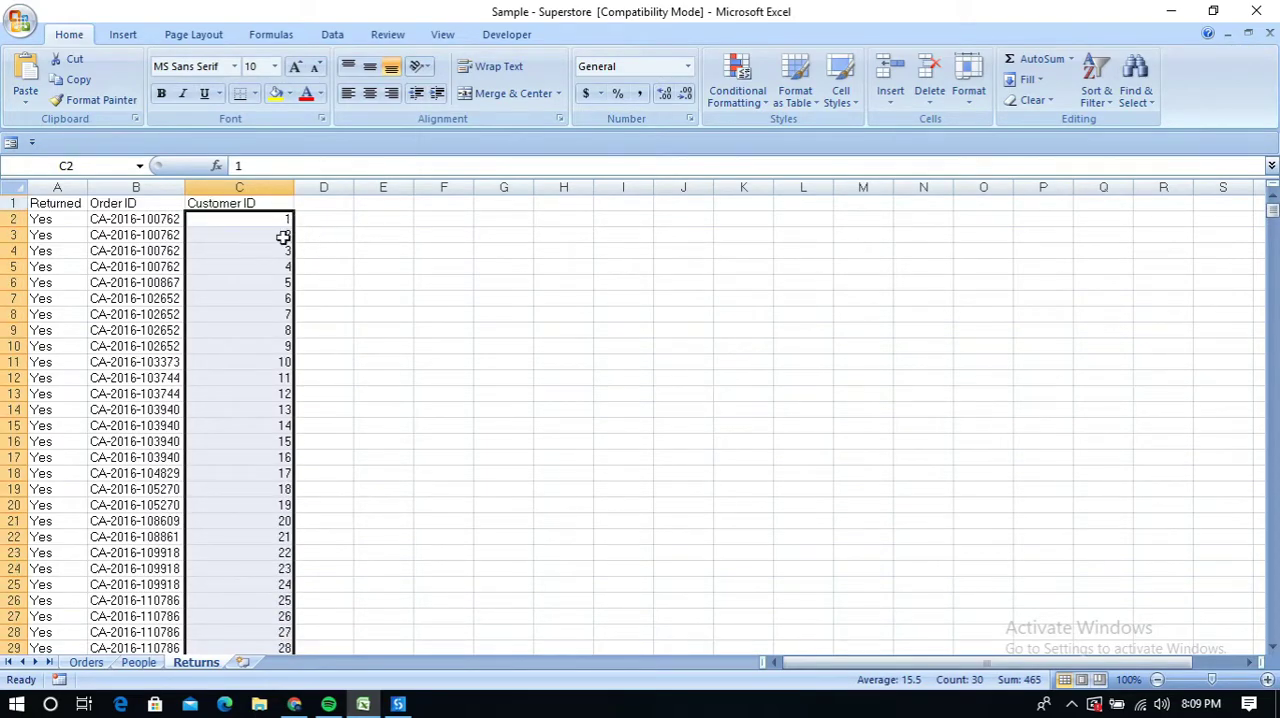
left_click(333, 234)
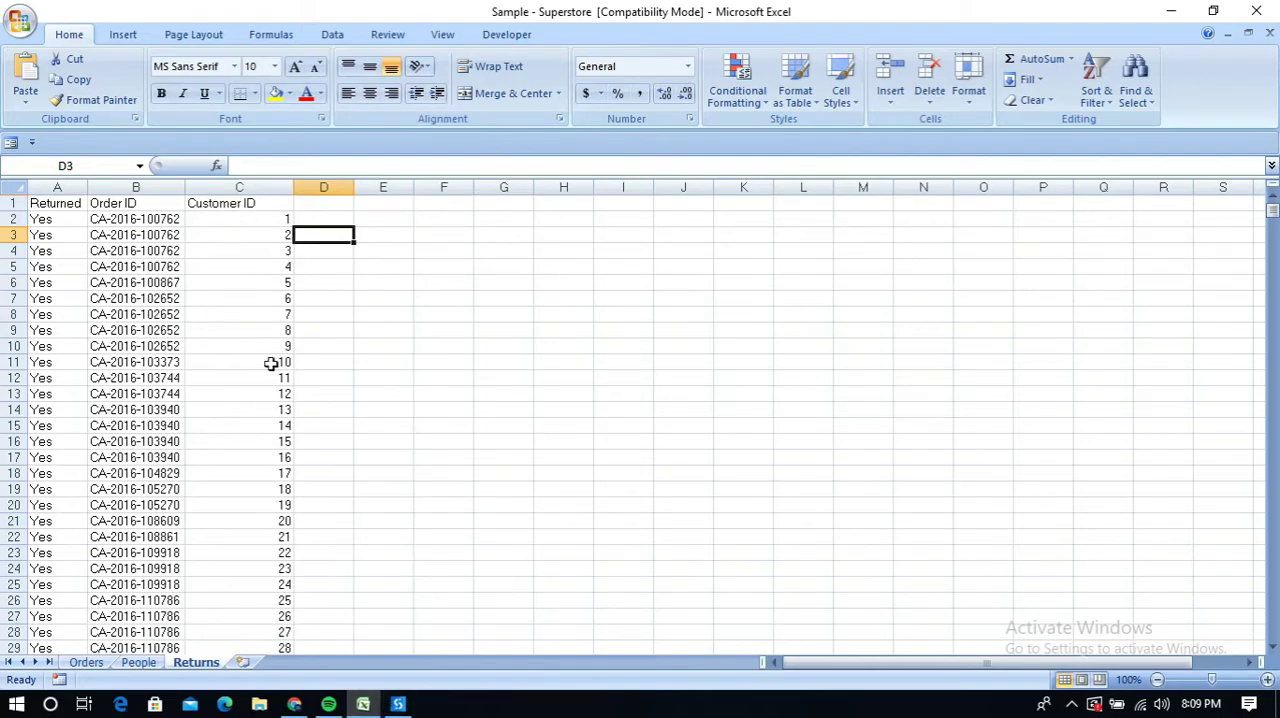
Clear the filled numbers under the Customer ID header
left_click_drag(239, 218, 258, 586)
key("Delete")
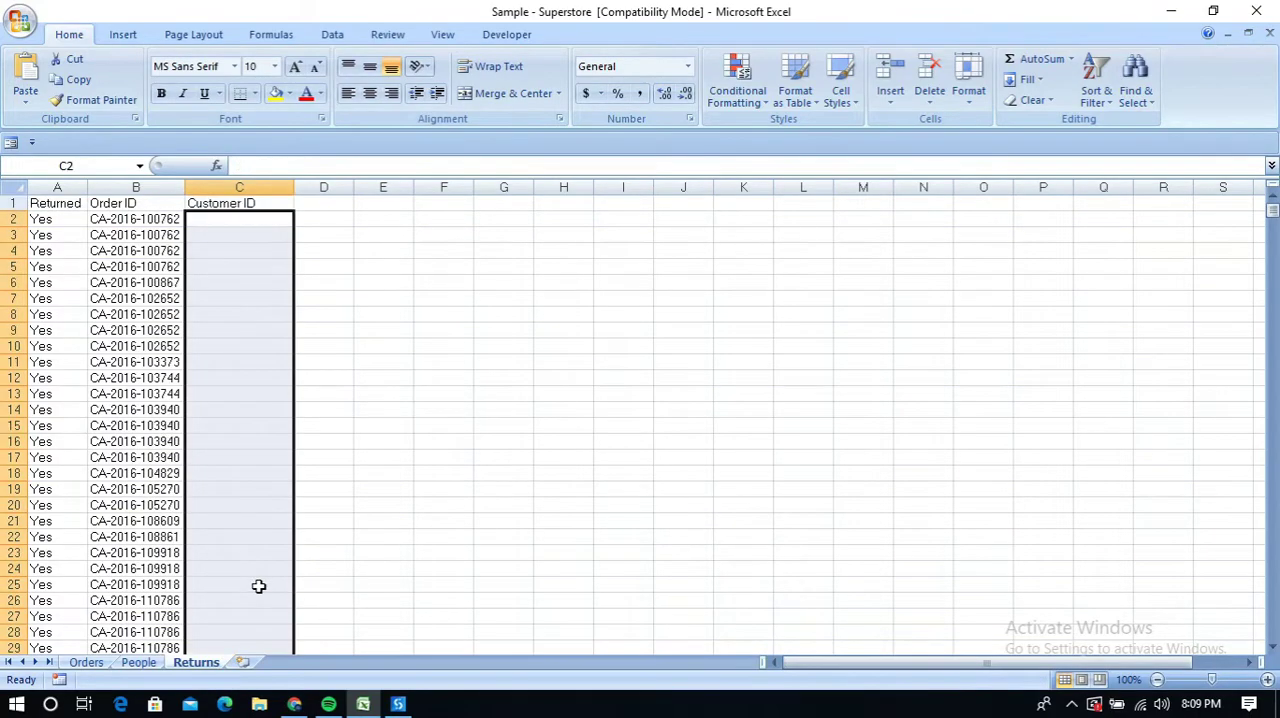
left_click(383, 412)
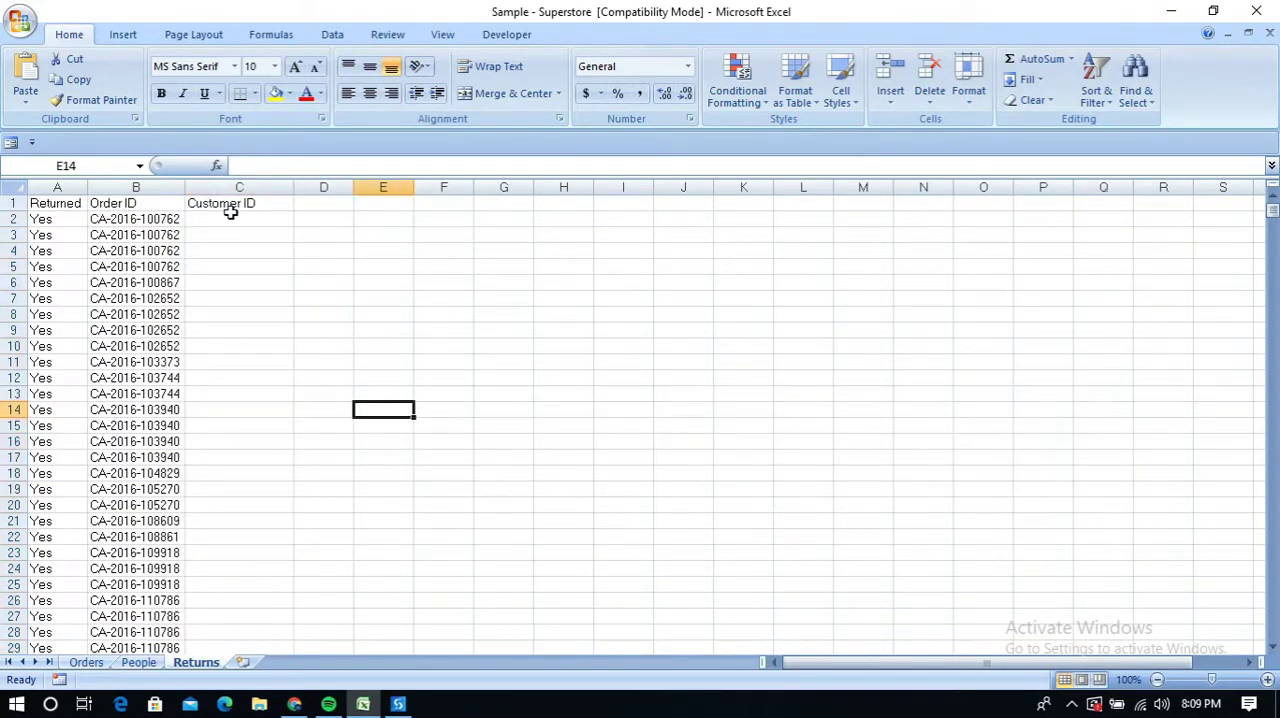
Switch to UiPath Studio and add an Excel Application Scope activity to the empty Main workflow
left_click(398, 705)
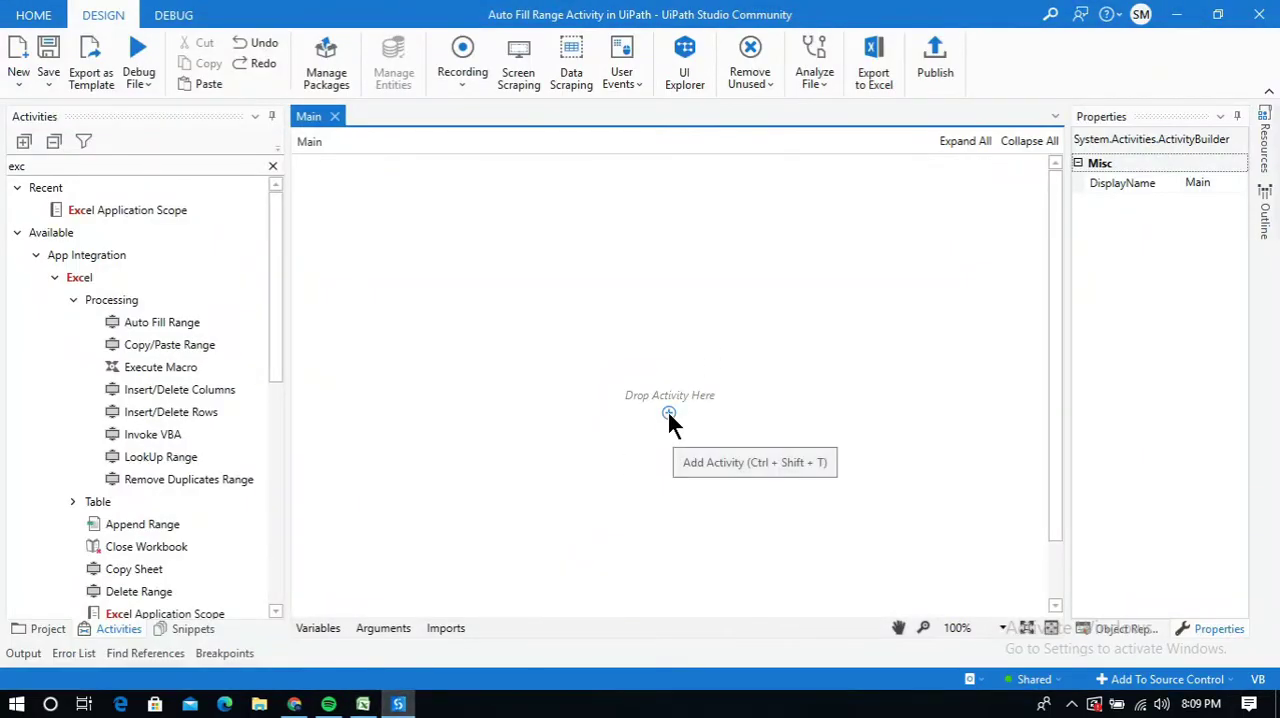
left_click(669, 413)
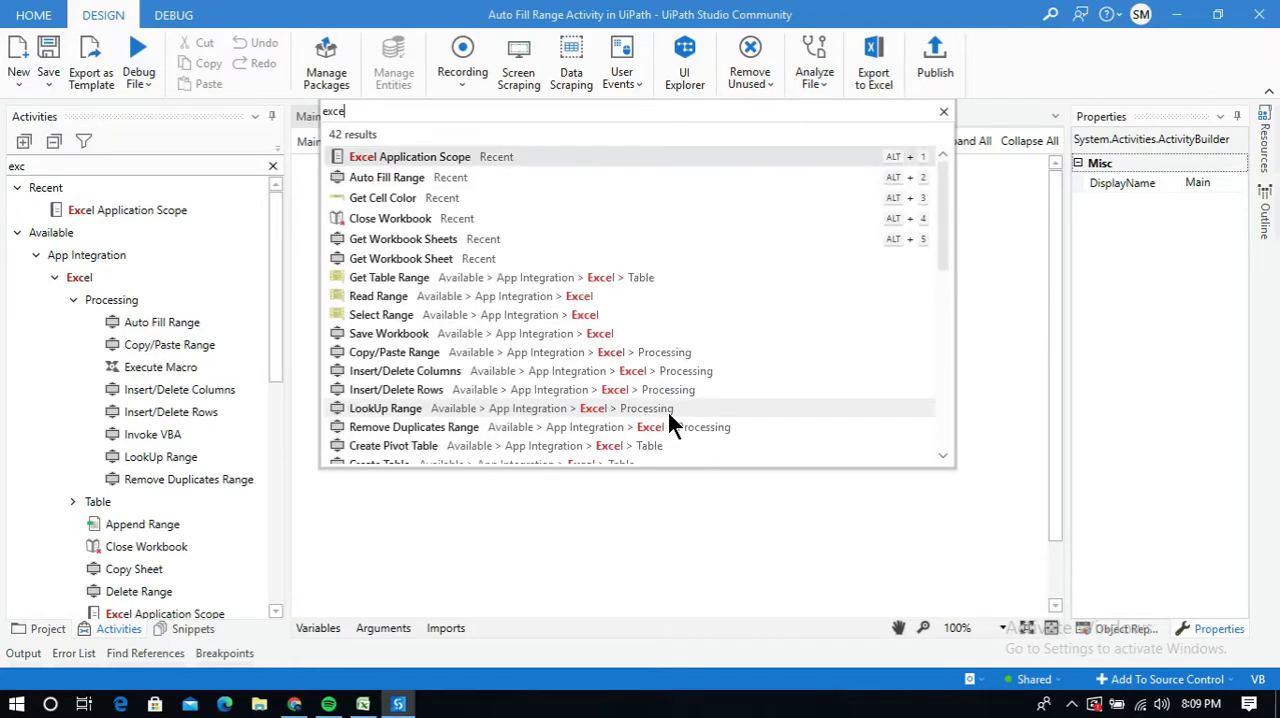
key("Escape")
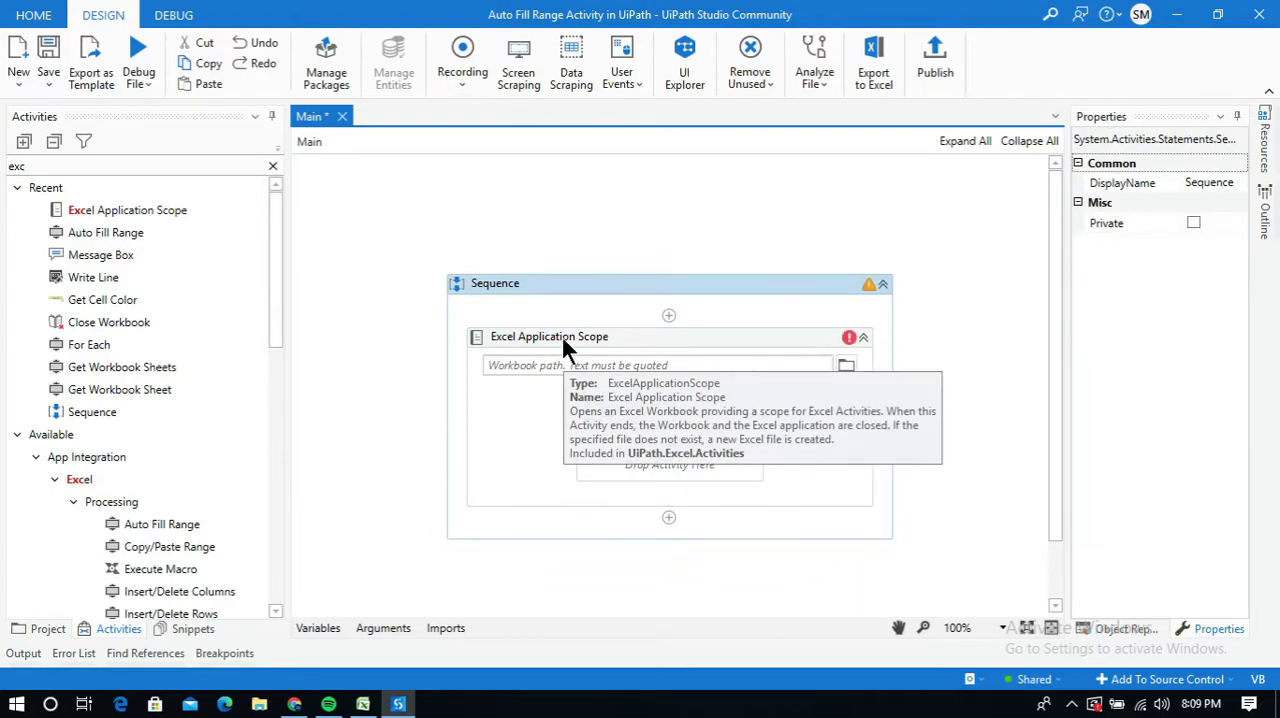
Set the workbook of the Excel Application Scope to Sample - Superstore in the Documents folder
left_click(561, 336)
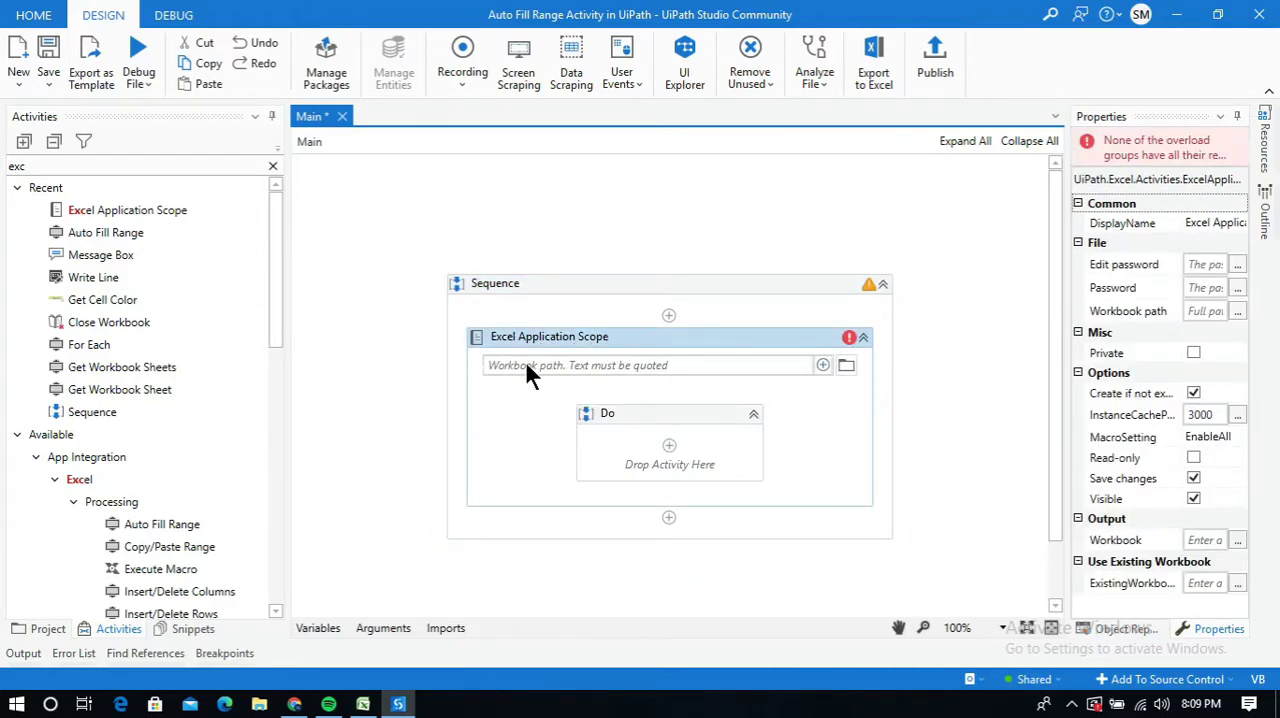
left_click(846, 365)
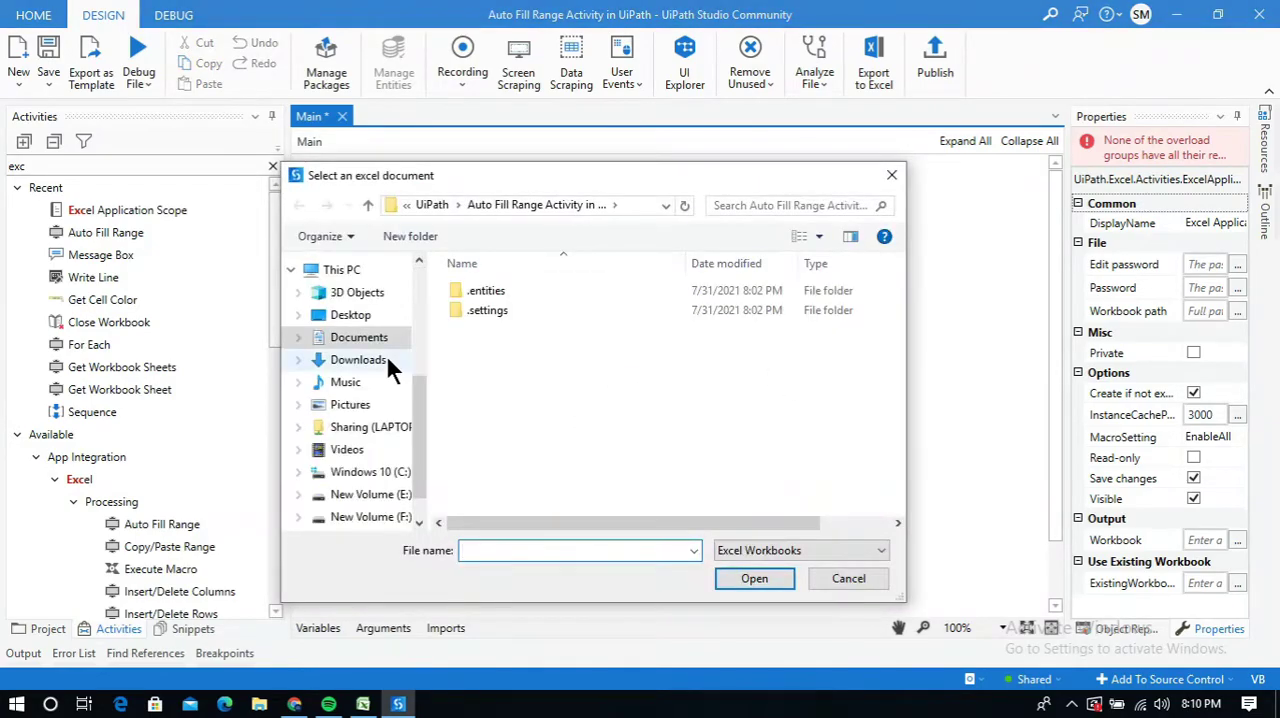
left_click(362, 338)
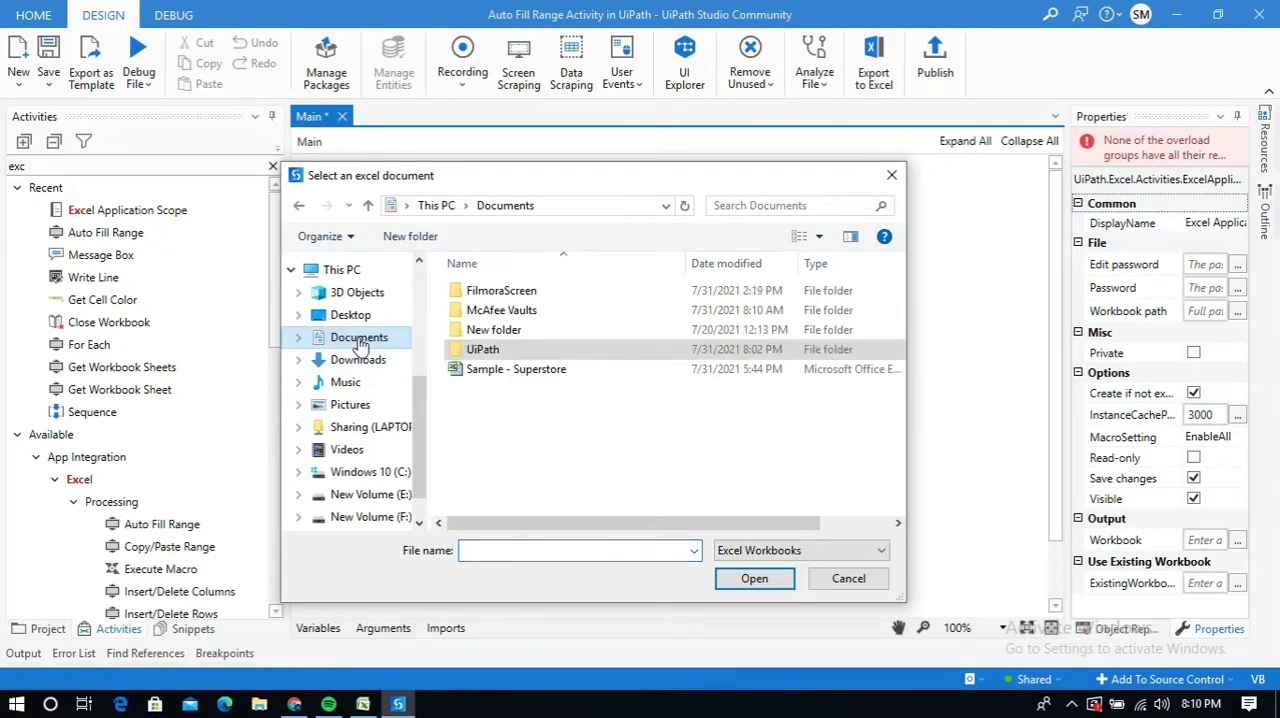
left_click(507, 369)
left_click(752, 579)
left_click(967, 436)
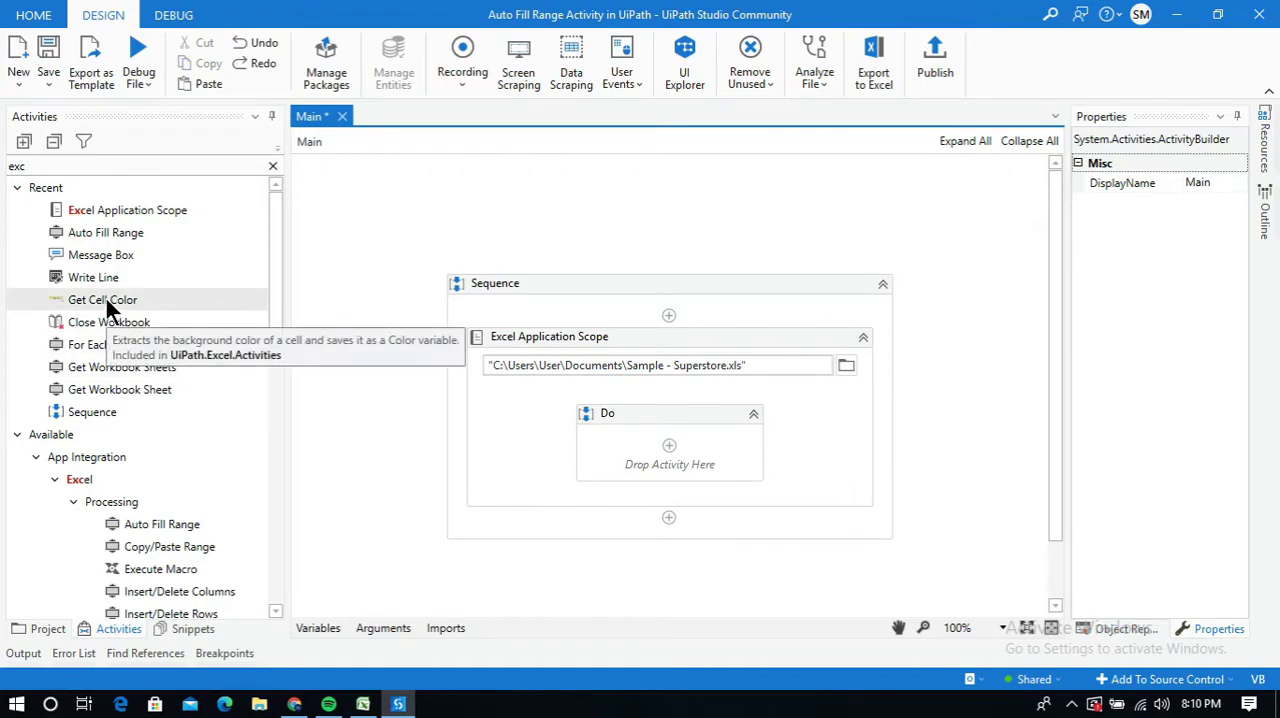
Add an Auto Fill Range activity inside the Do sequence of the Excel Application Scope
left_click(105, 231)
left_click_drag(105, 231, 668, 443)
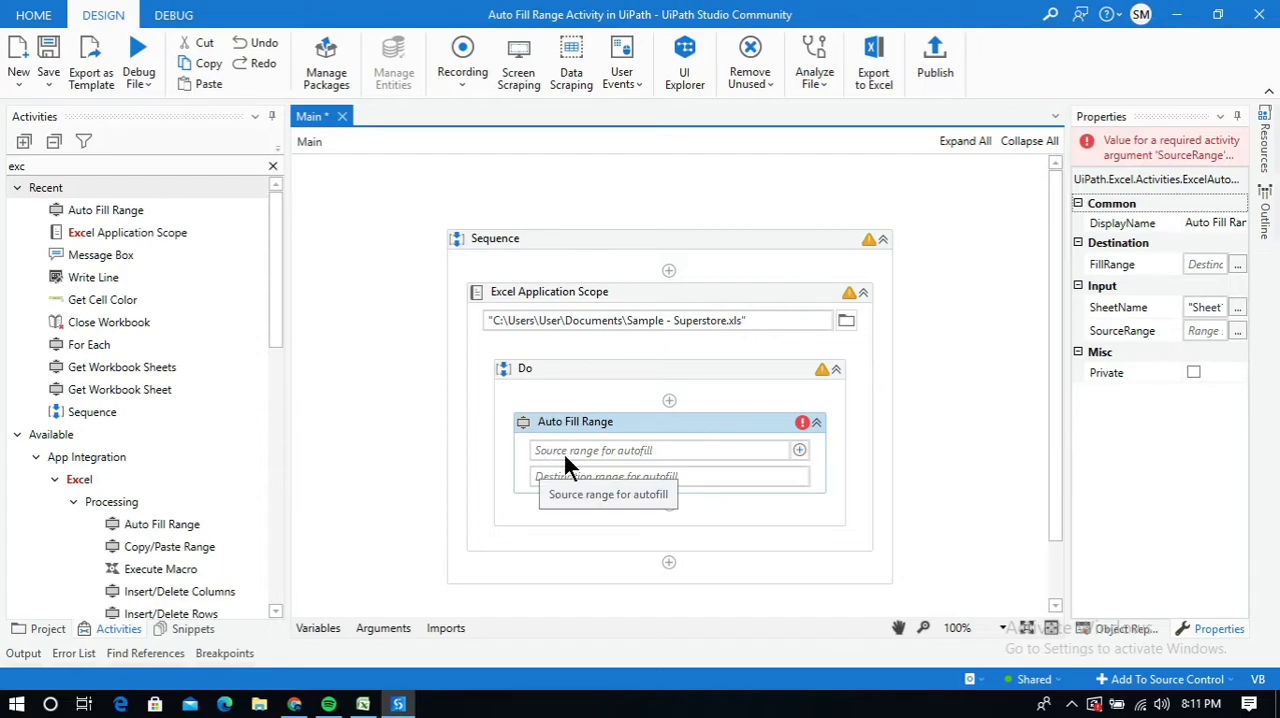
Switch to Excel, enter 1 and 2 in cells C2 and C3, and fill the number series down to C26
left_click(363, 705)
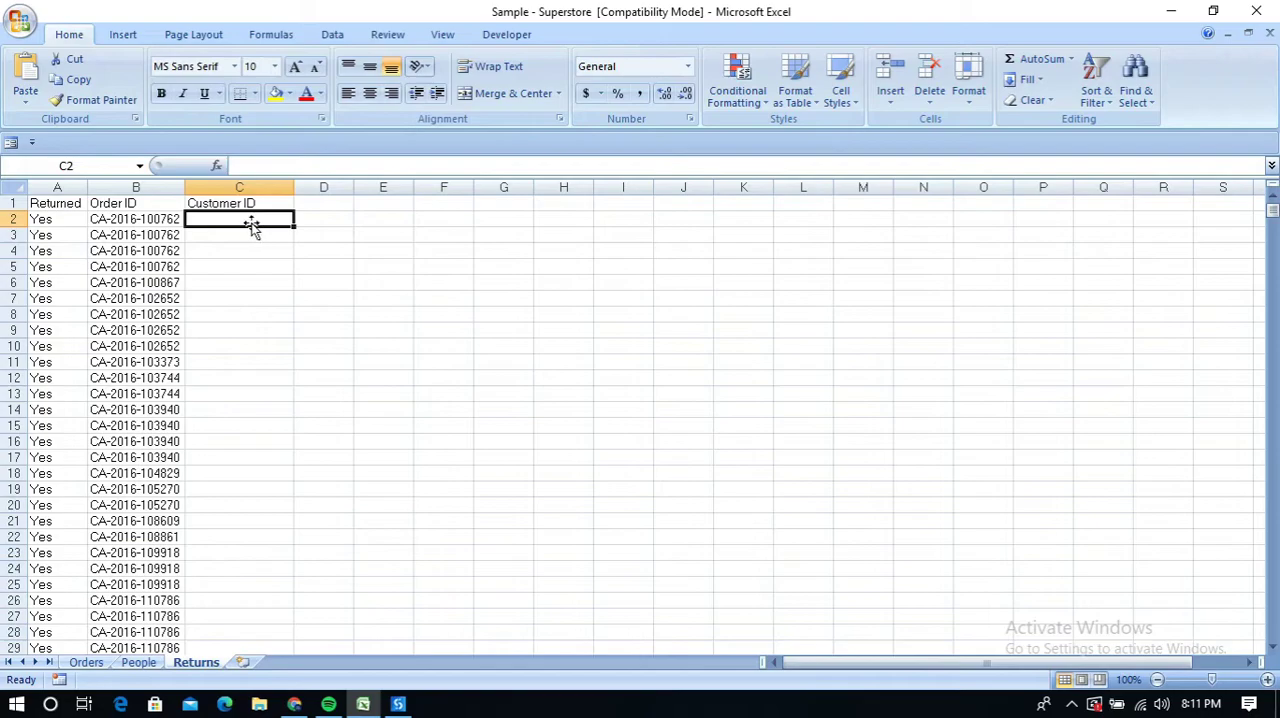
type("1")
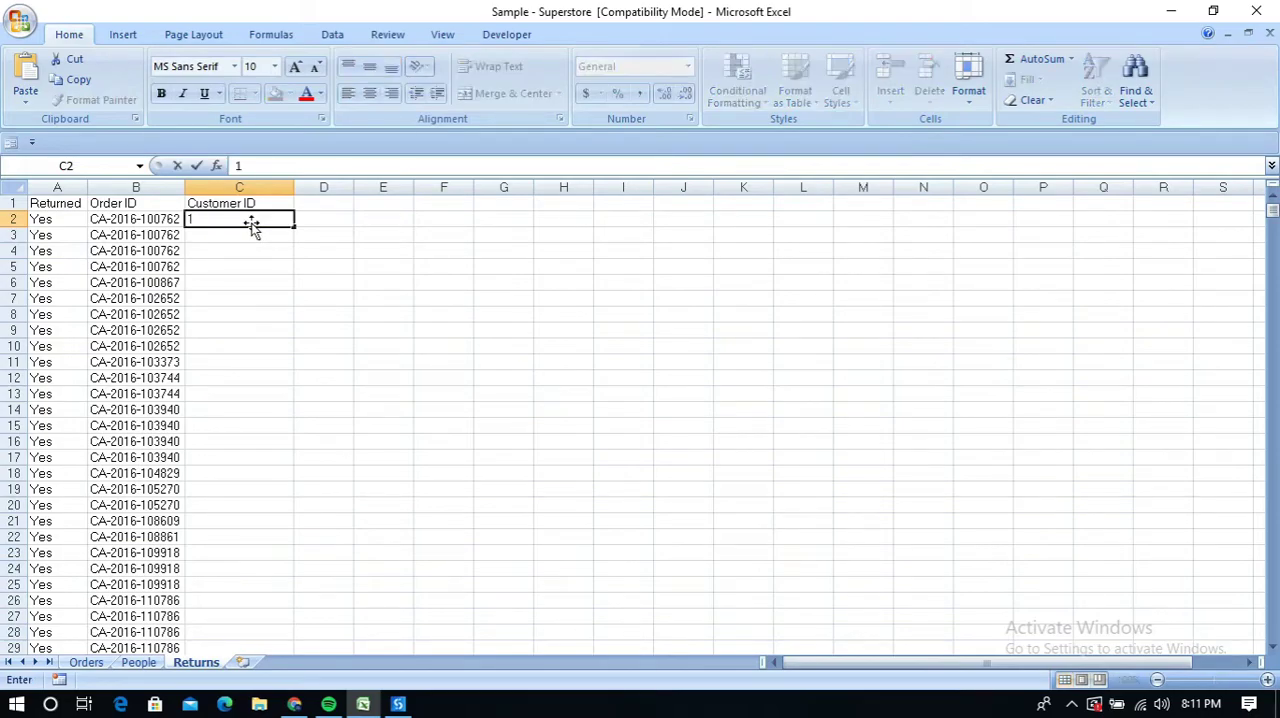
left_click(200, 242)
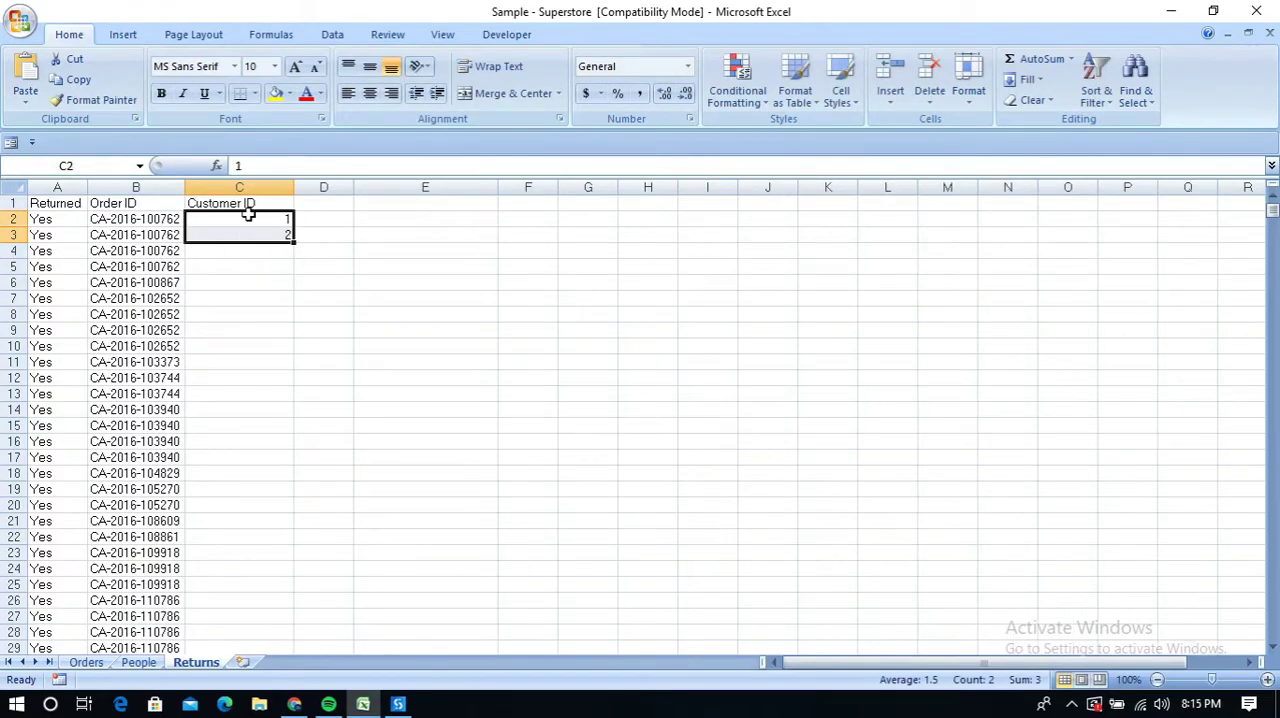
left_click(278, 218)
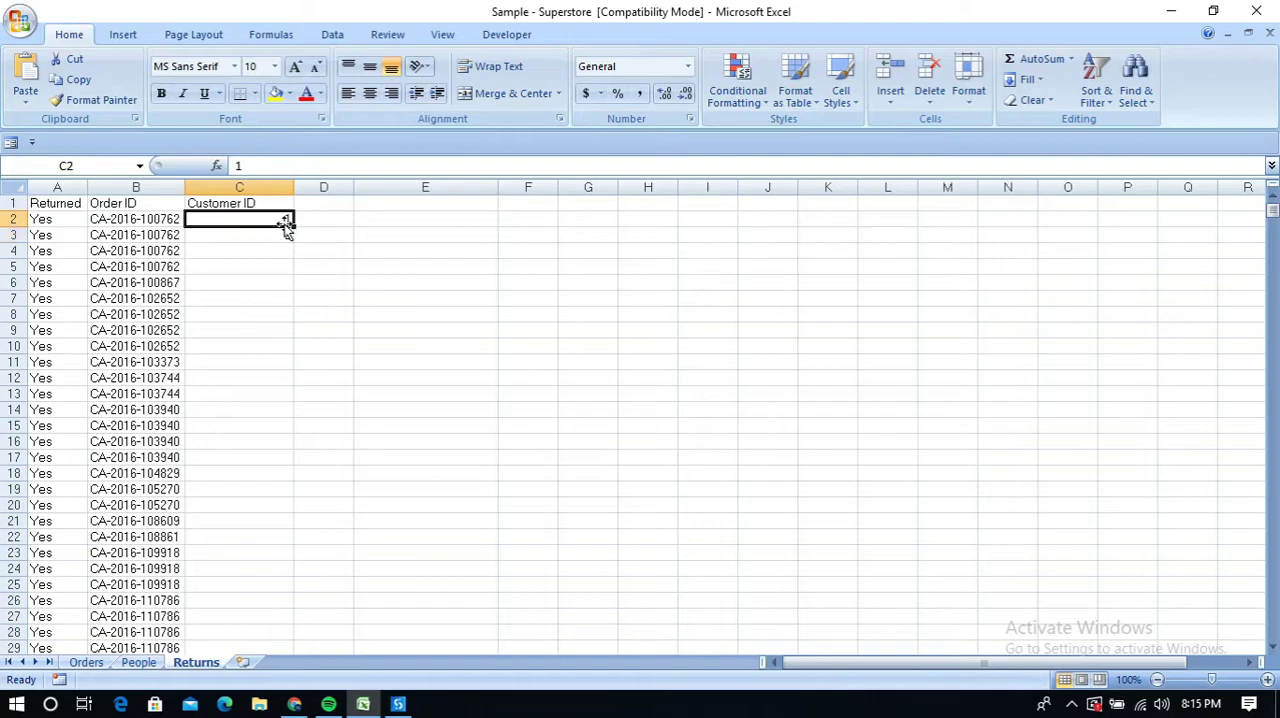
left_click(255, 237)
left_click(284, 219)
left_click_drag(286, 220, 282, 612)
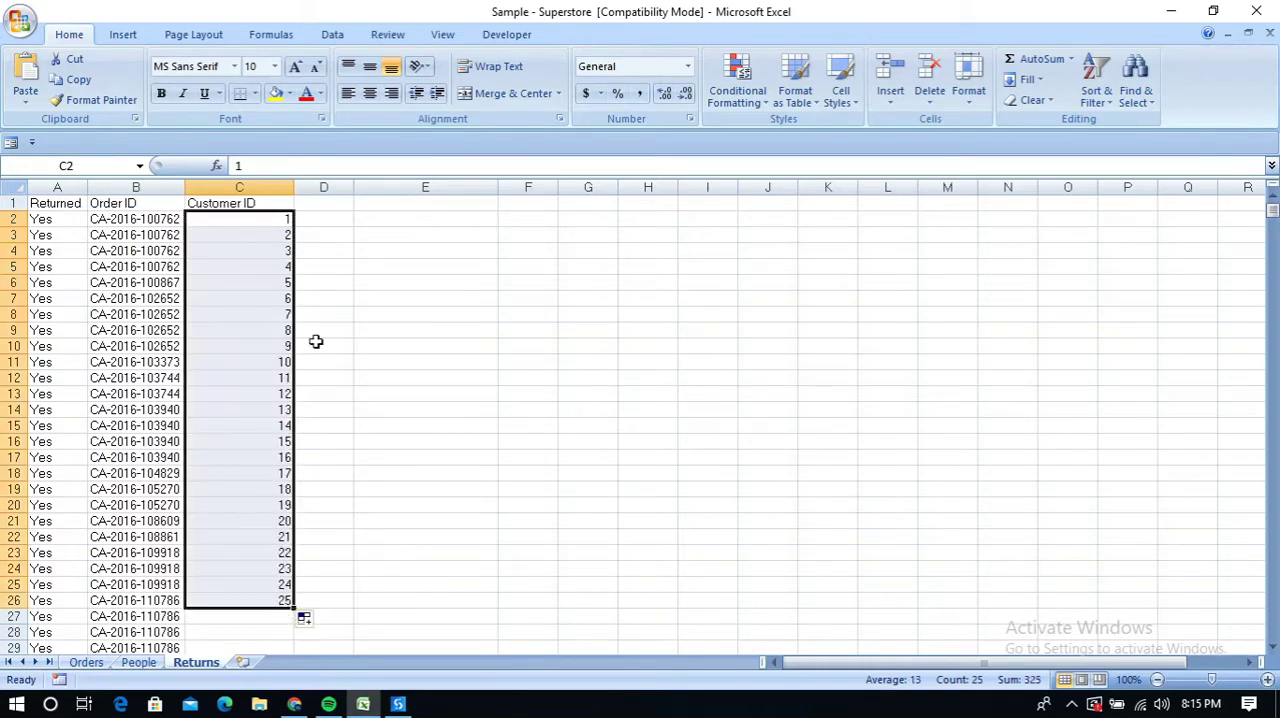
Enter "january" in E1 and "february" in E2, and fill the month series down to E24
left_click(427, 209)
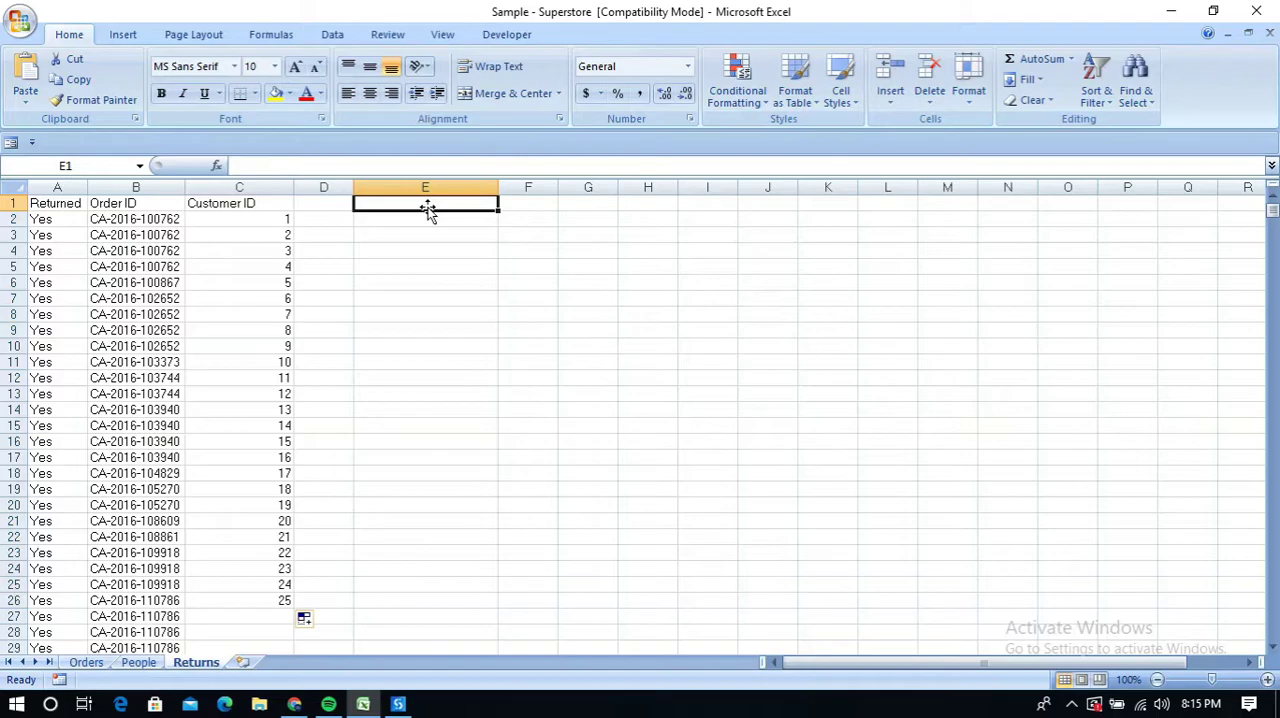
type("jan")
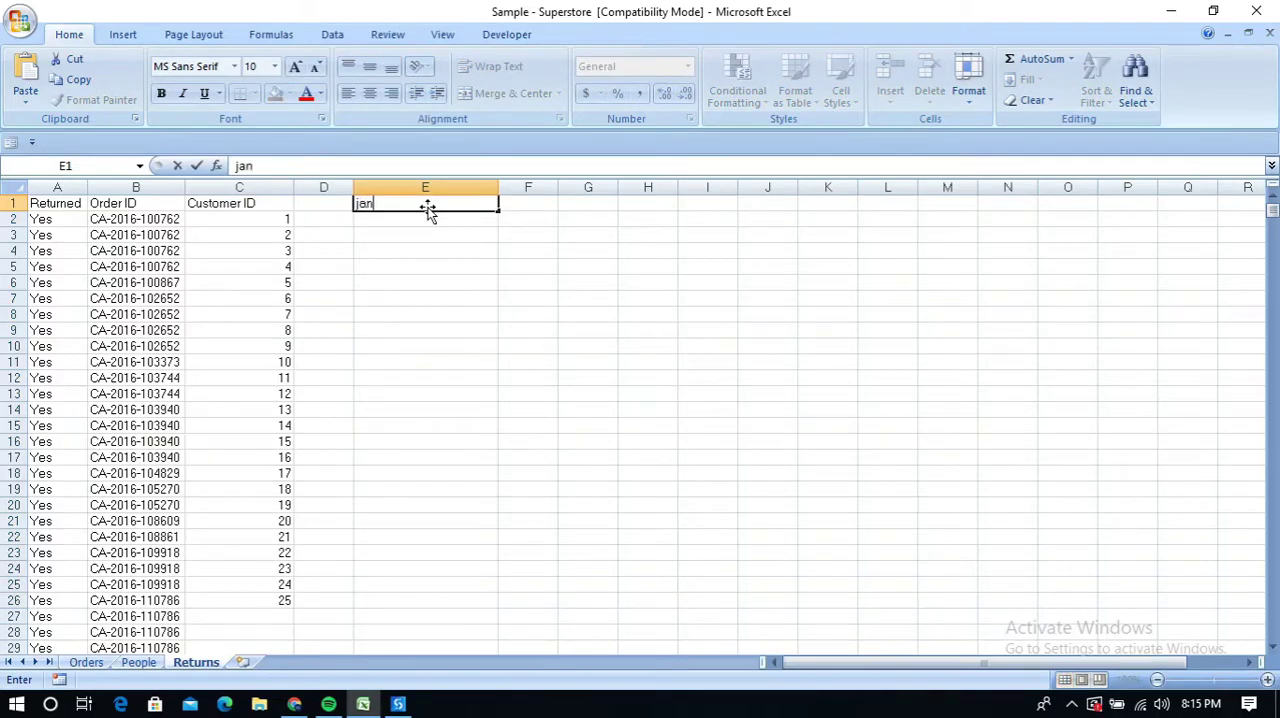
type("uary")
key("Return")
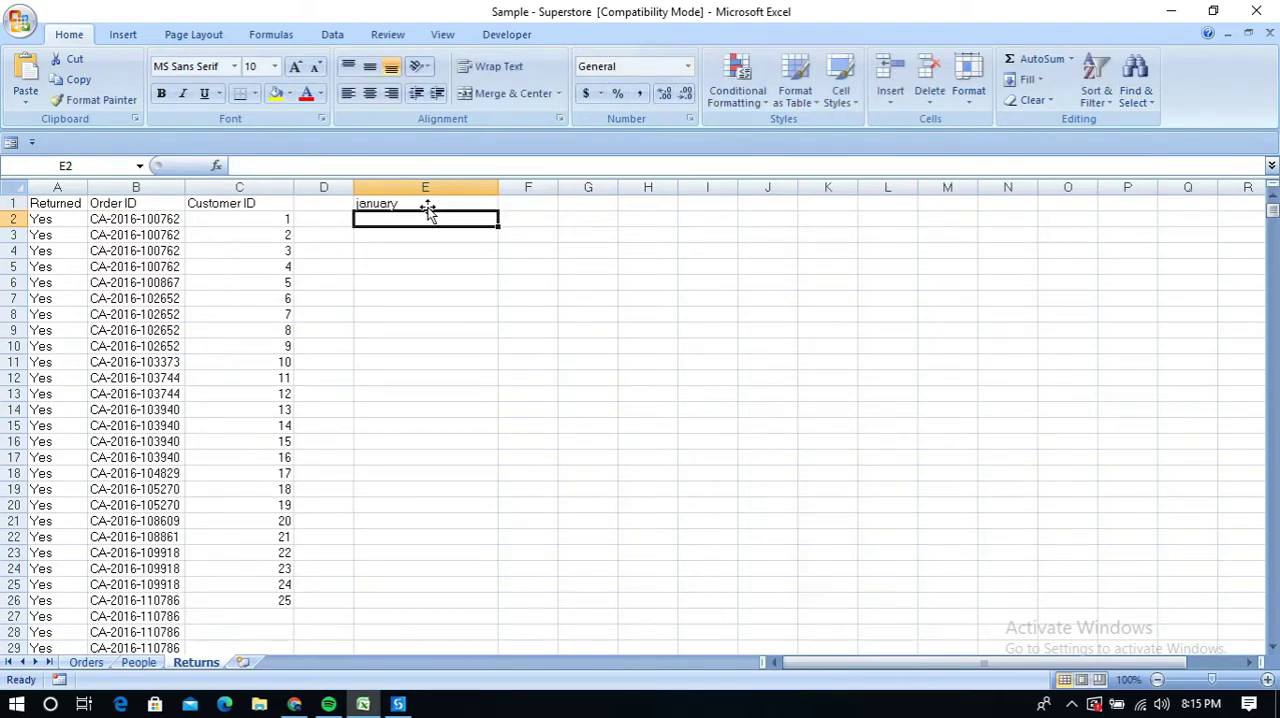
type("february")
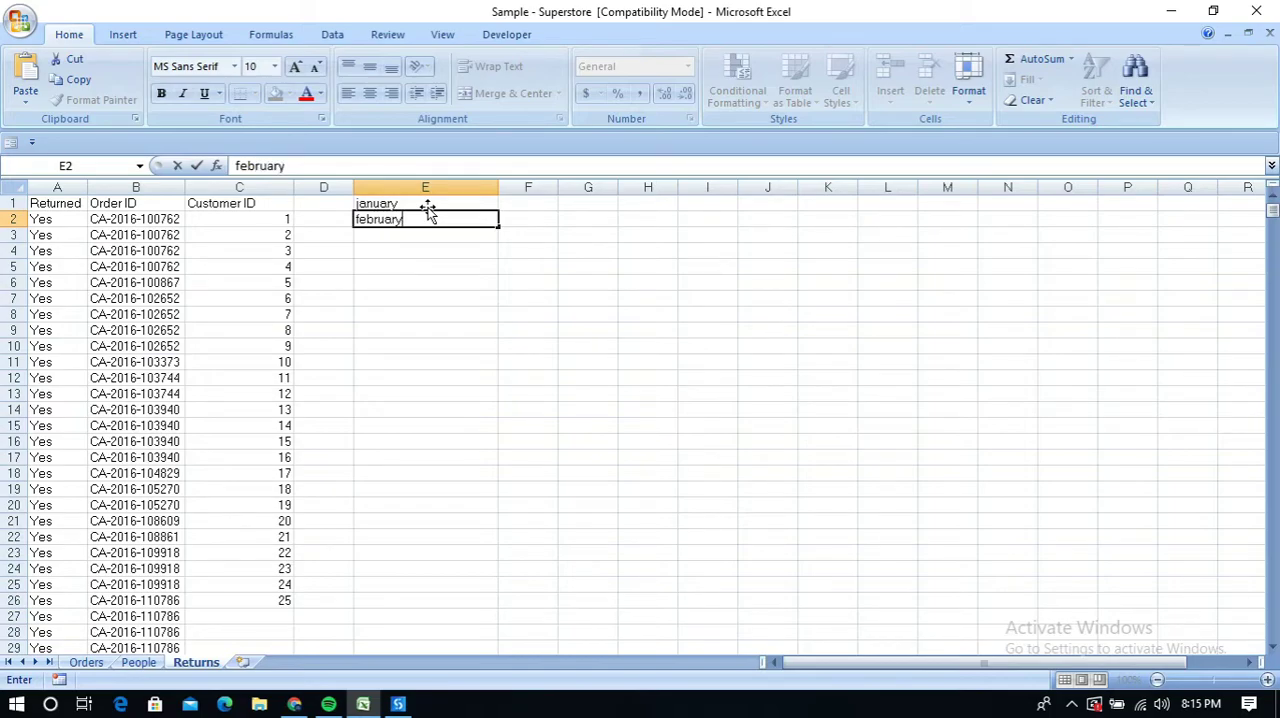
key("Return")
left_click_drag(426, 205, 487, 578)
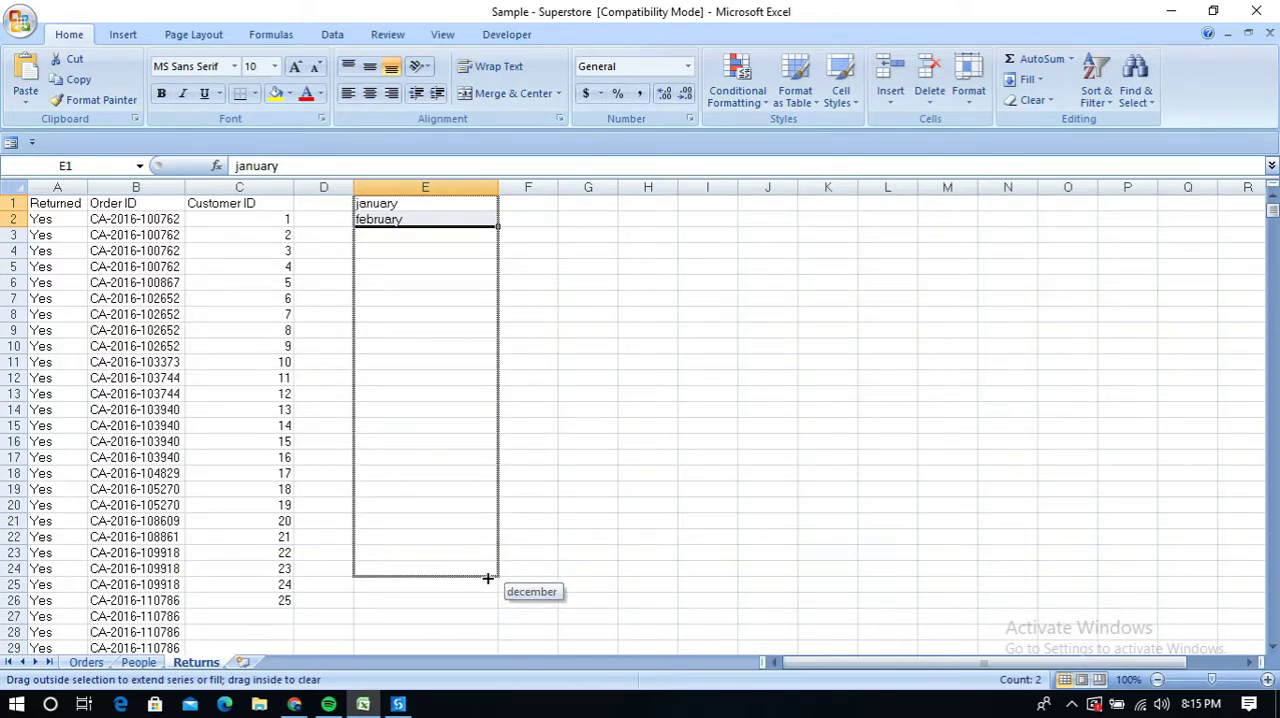
left_click_drag(487, 578, 487, 578)
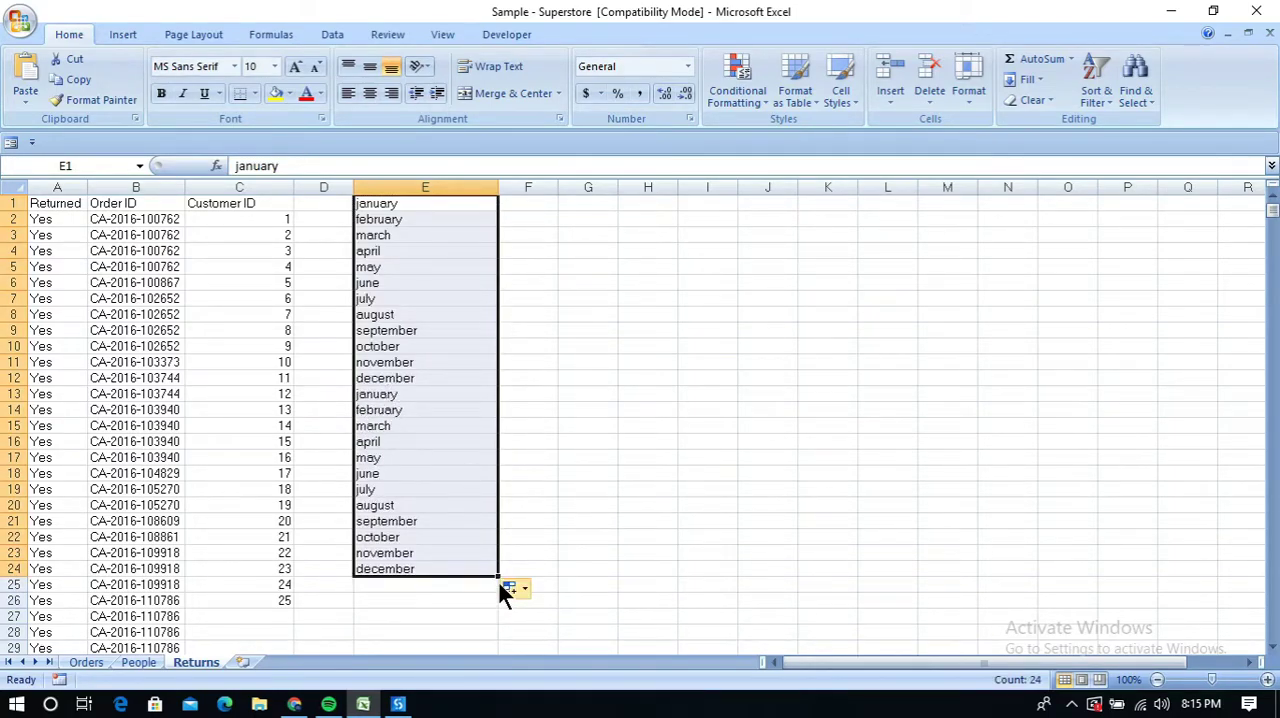
Extend the month series down to E28, then clear the whole series from column E
left_click_drag(497, 577, 499, 638)
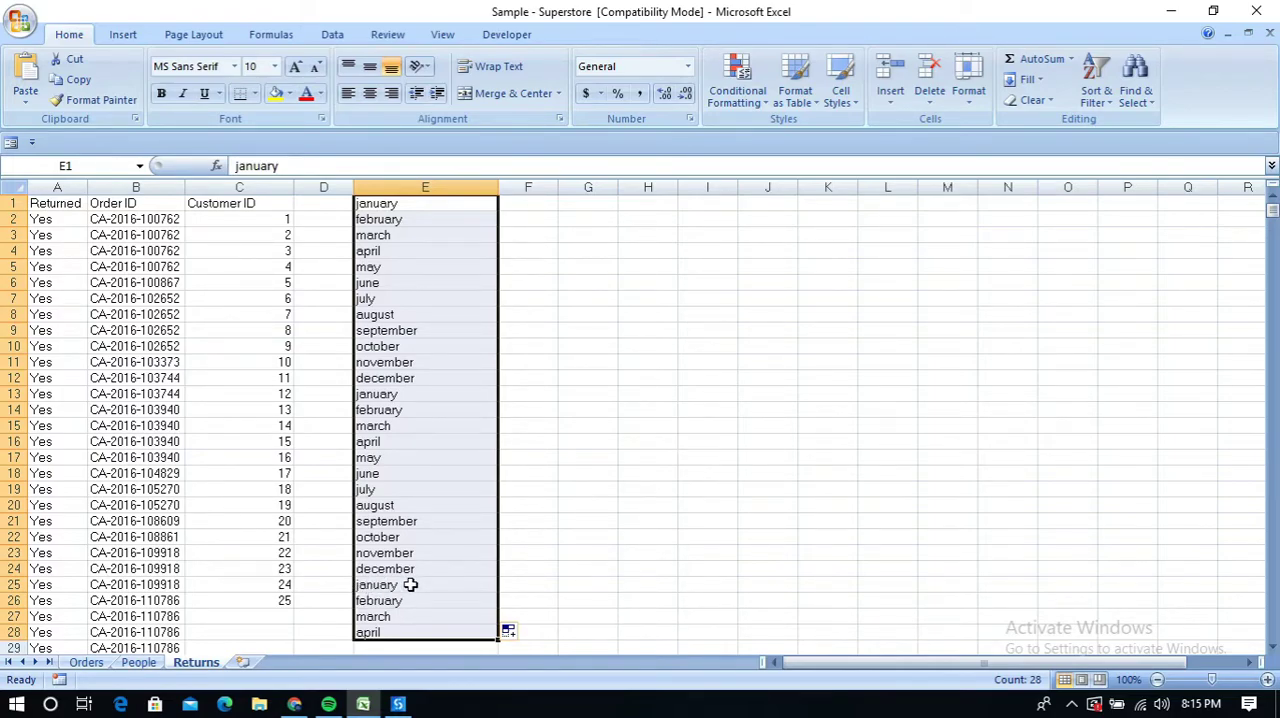
key("Delete")
left_click(636, 456)
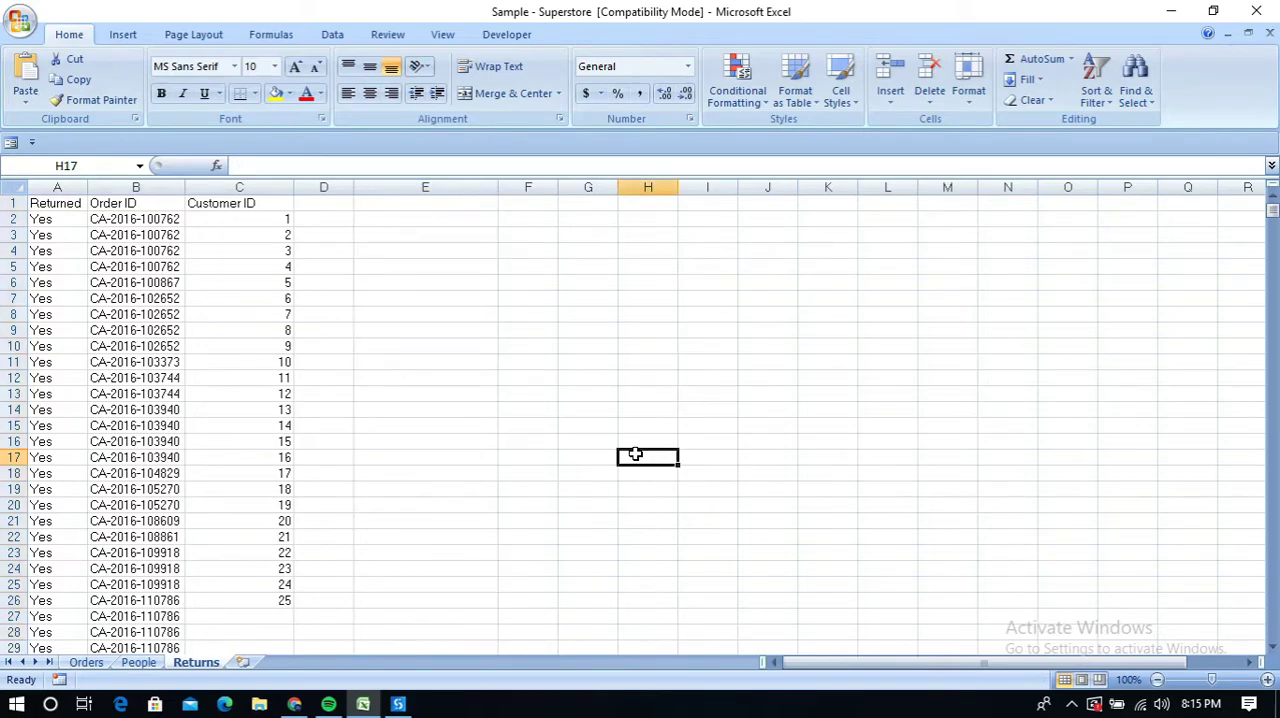
Clear the filled numbers from C4 to C26 in the Customer ID column, keeping 1 and 2 in C2 and C3
left_click(251, 220)
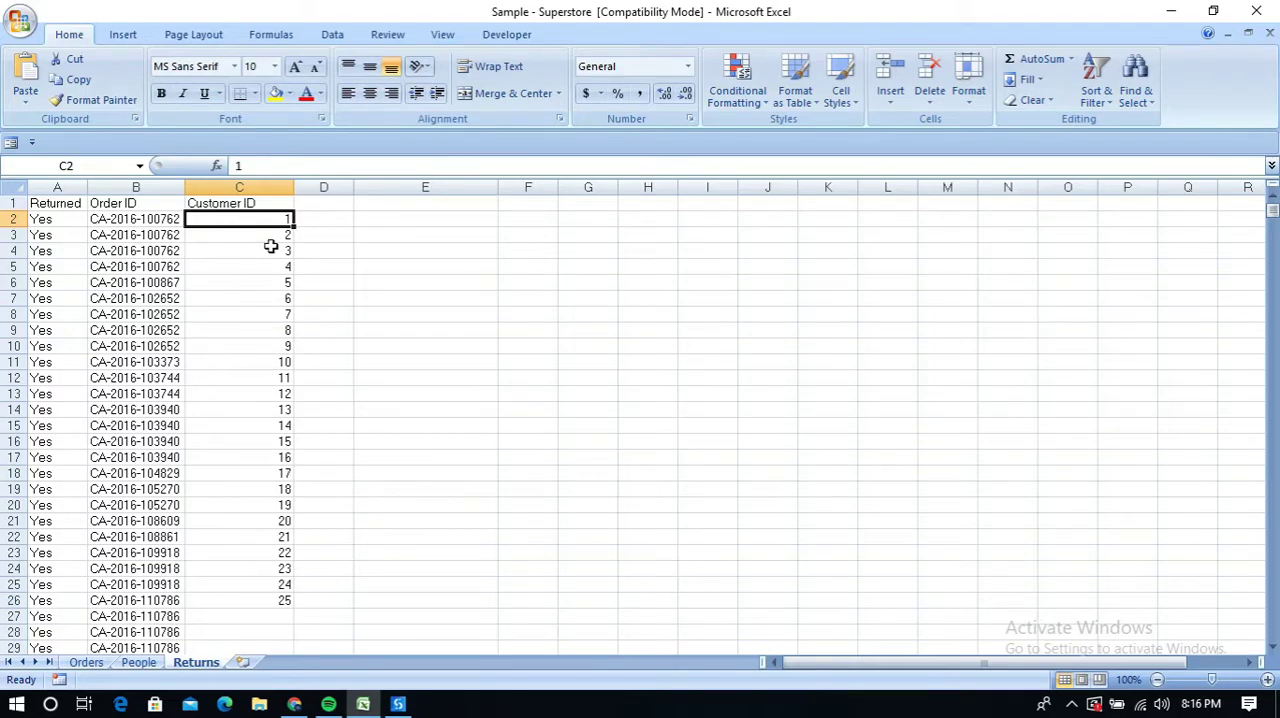
left_click_drag(274, 227, 274, 597)
key("Delete")
left_click(239, 221)
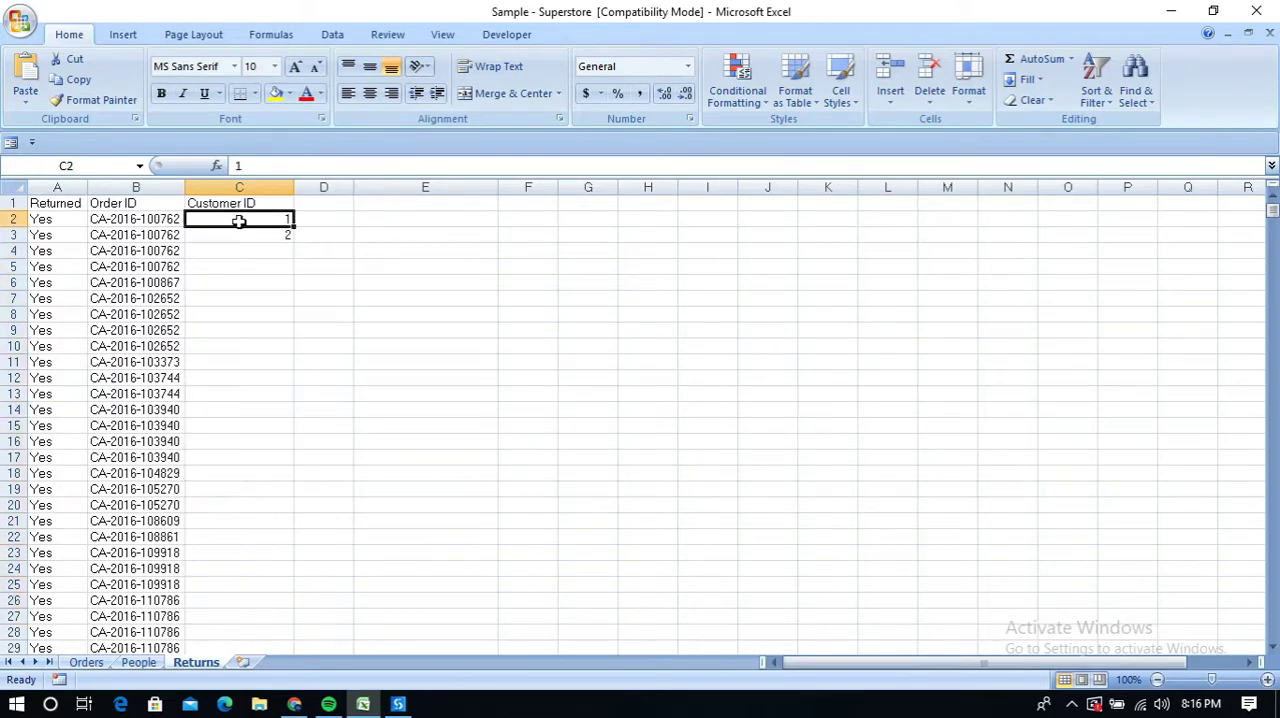
Switch to UiPath Studio and set the source range of the Auto Fill Range activity to "C2:C3"
left_click_drag(232, 218, 234, 232)
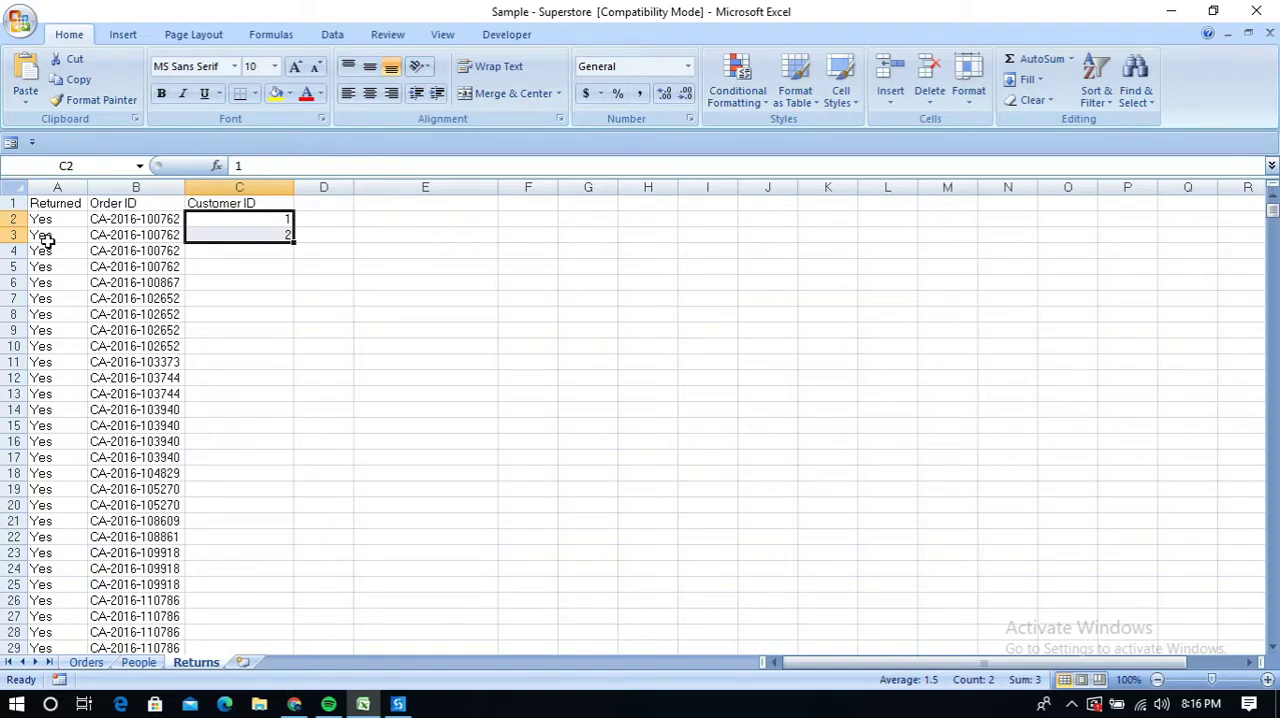
left_click(398, 705)
left_click(557, 450)
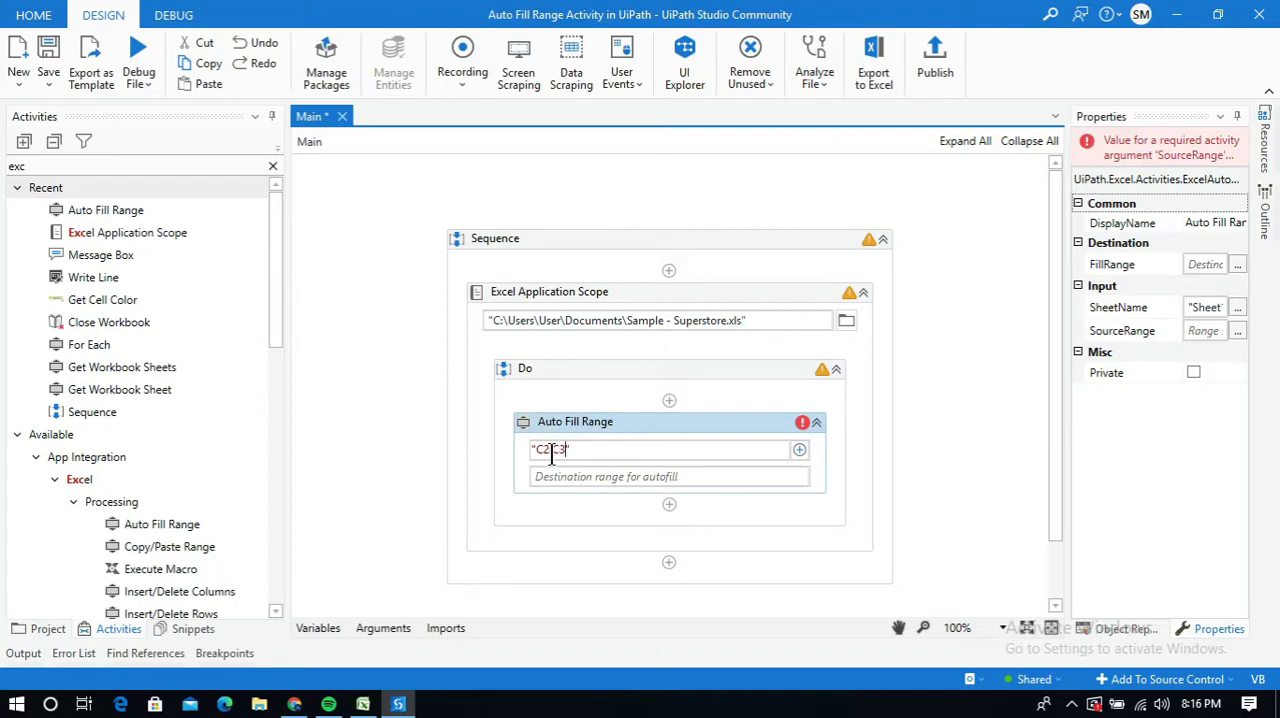
left_click(560, 477)
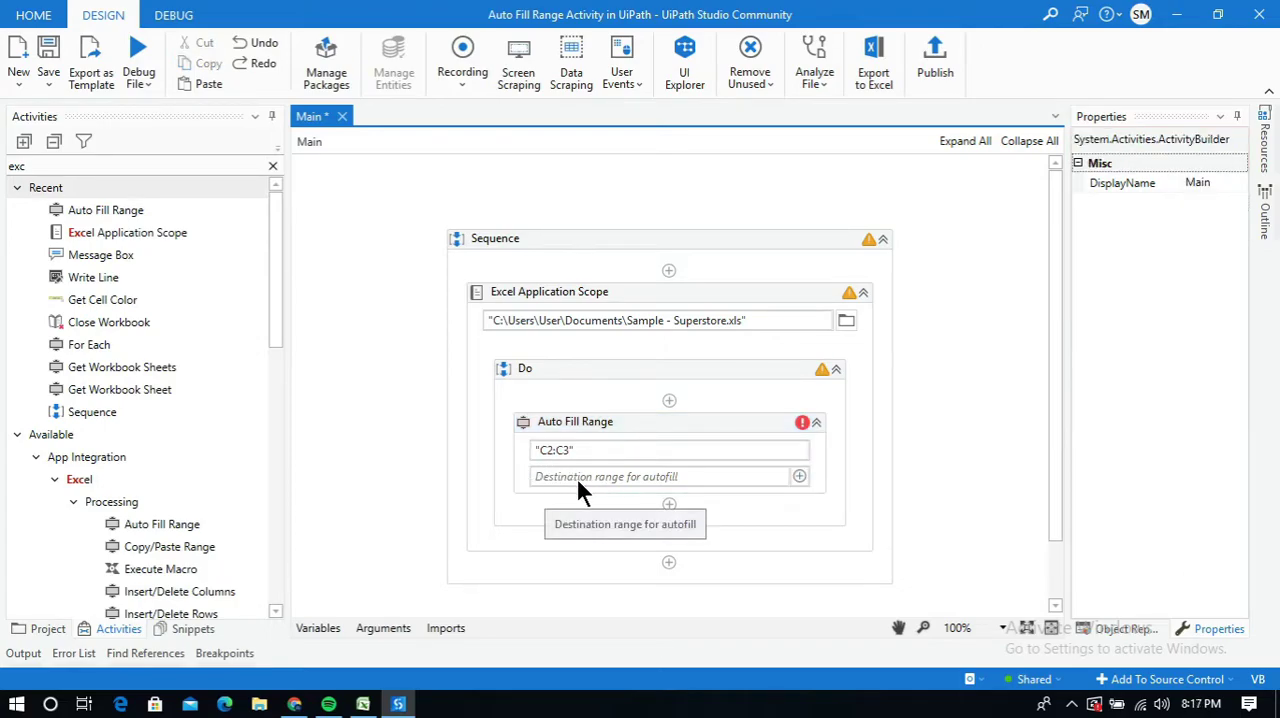
Check the rows of the Returns sheet in Excel, then set the Auto Fill Range destination to "C2:C32" in UiPath Studio
left_click(363, 704)
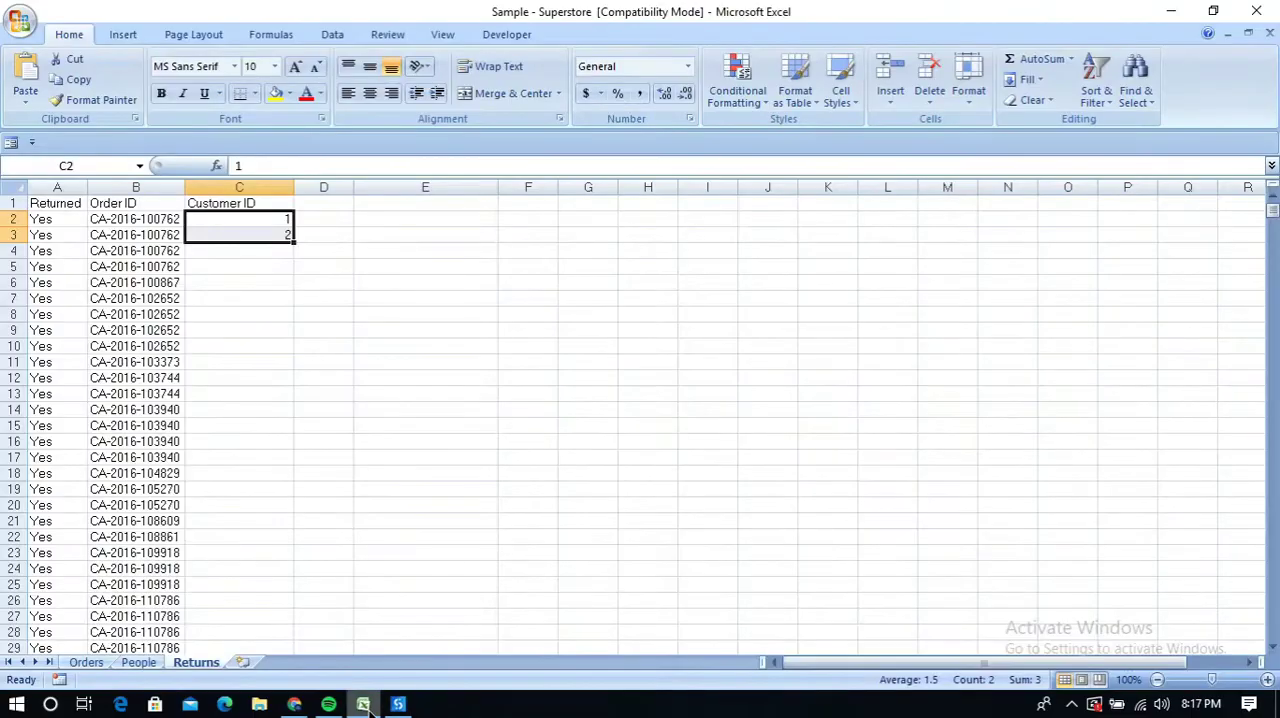
scroll(258, 284, "down", 3)
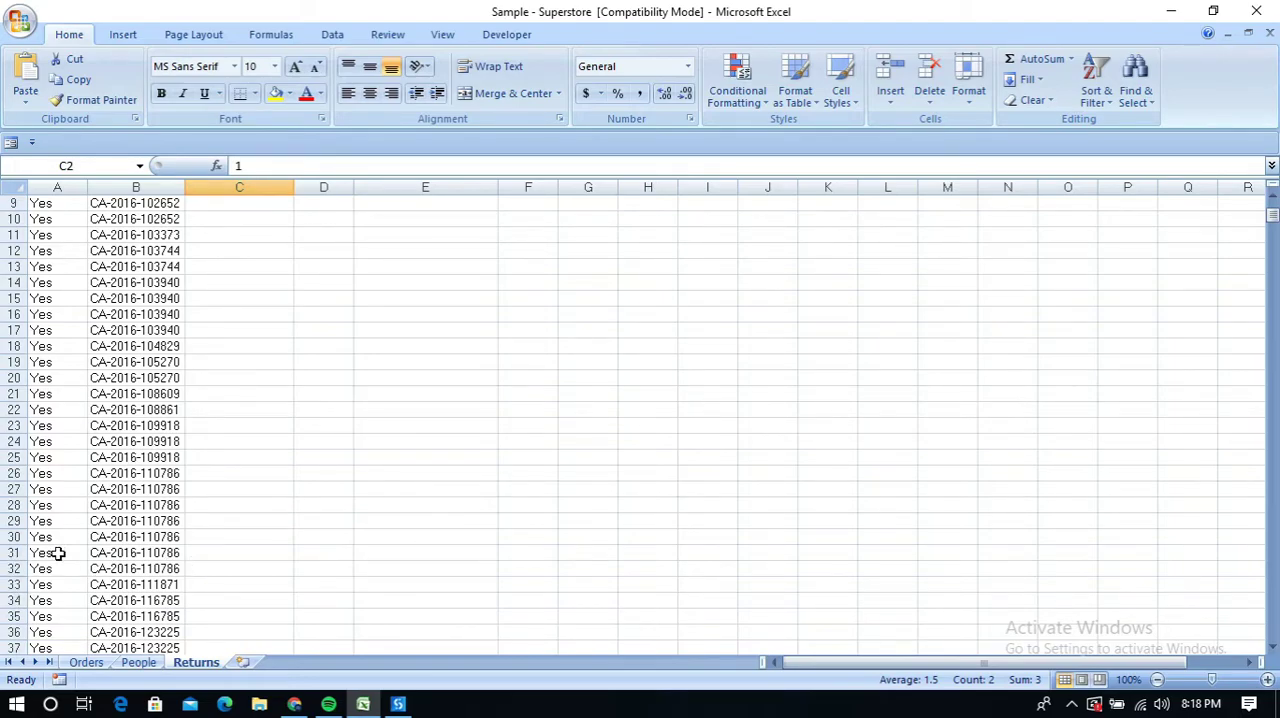
scroll(77, 554, "up", 3)
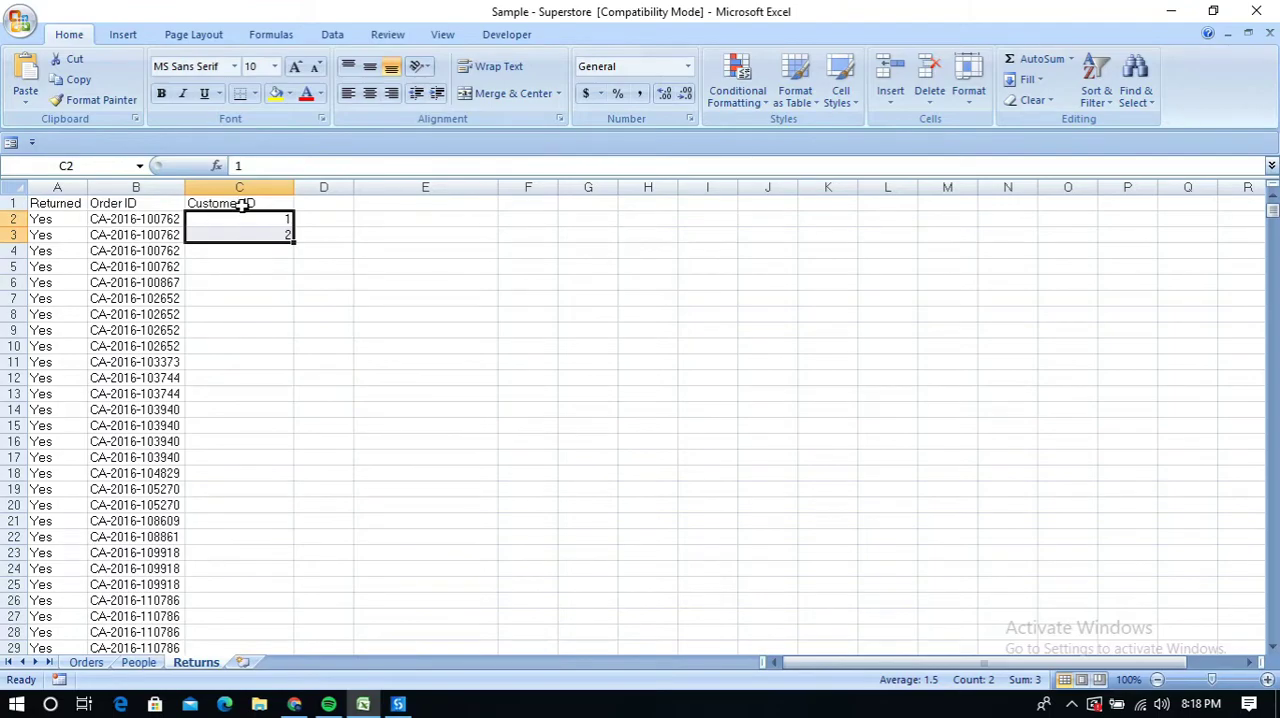
scroll(265, 272, "down", 1)
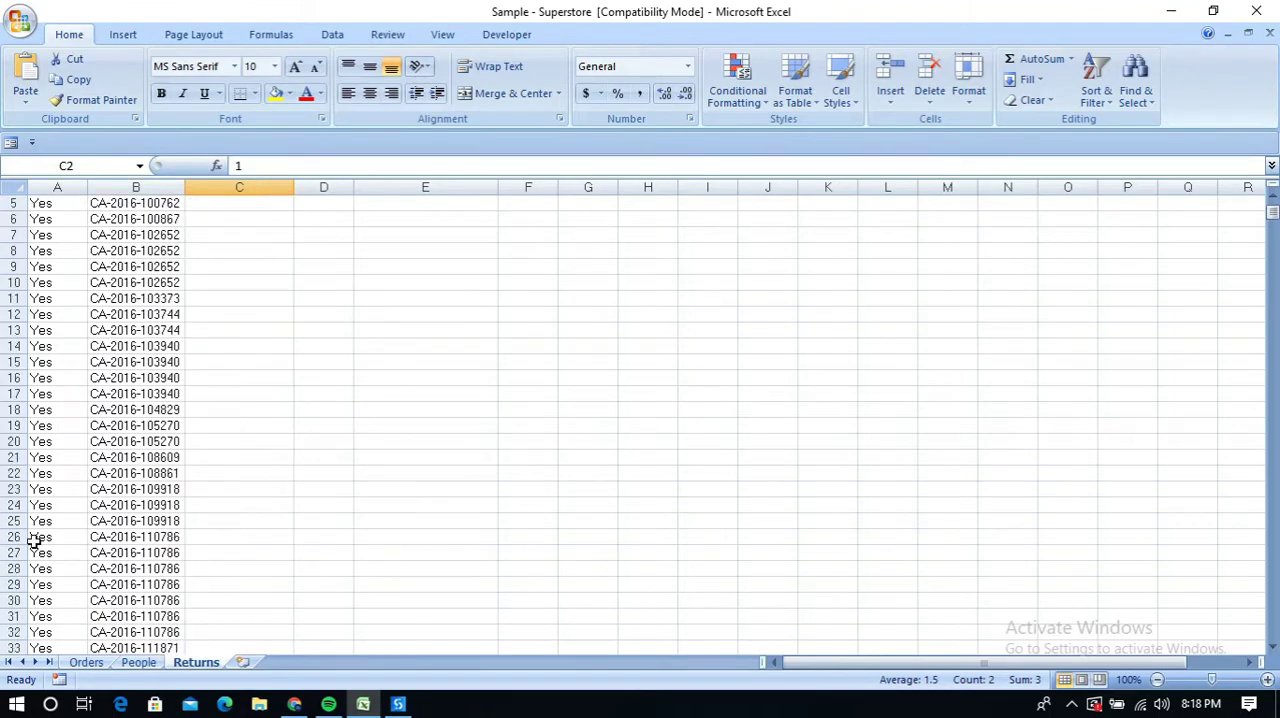
left_click(398, 704)
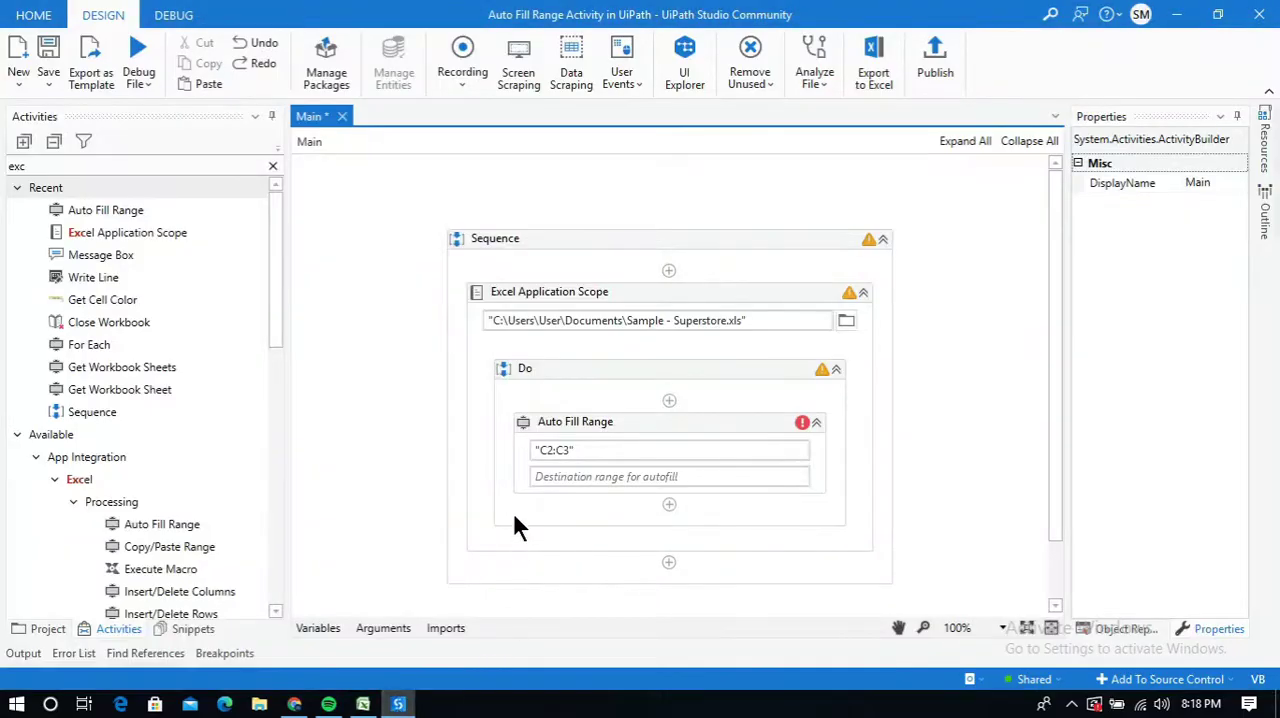
left_click(557, 478)
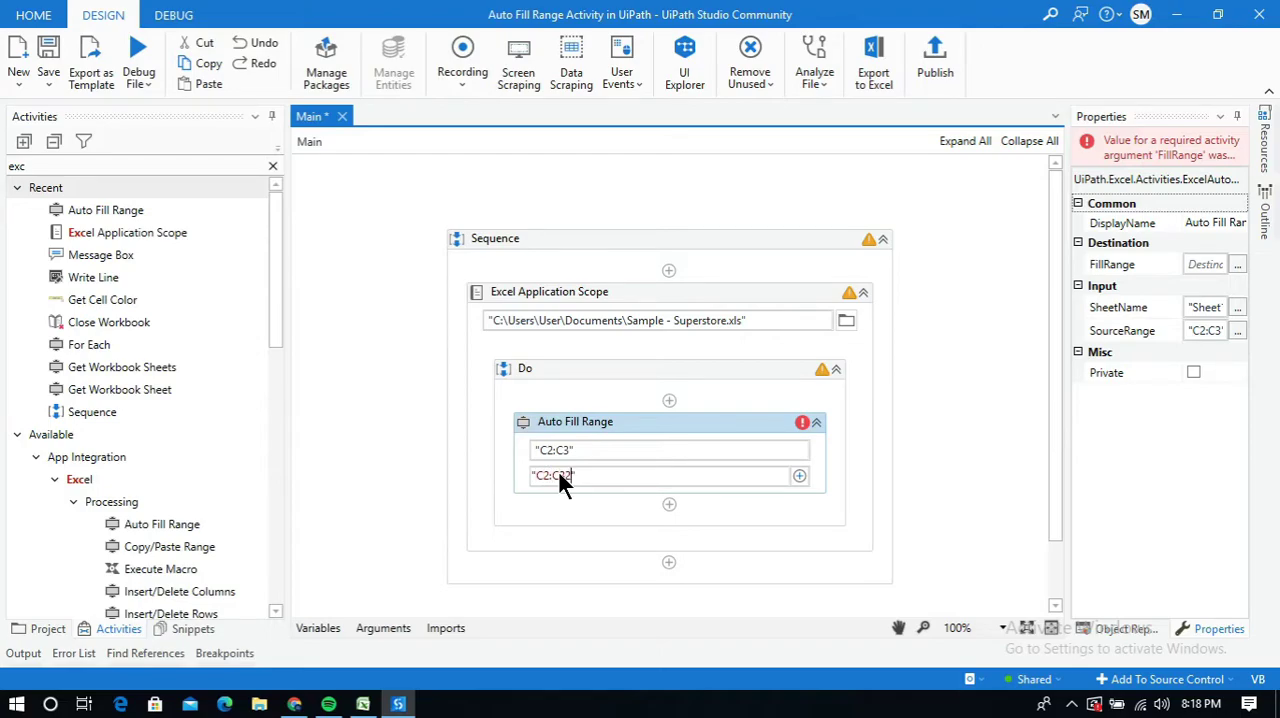
left_click(975, 458)
type("\"")
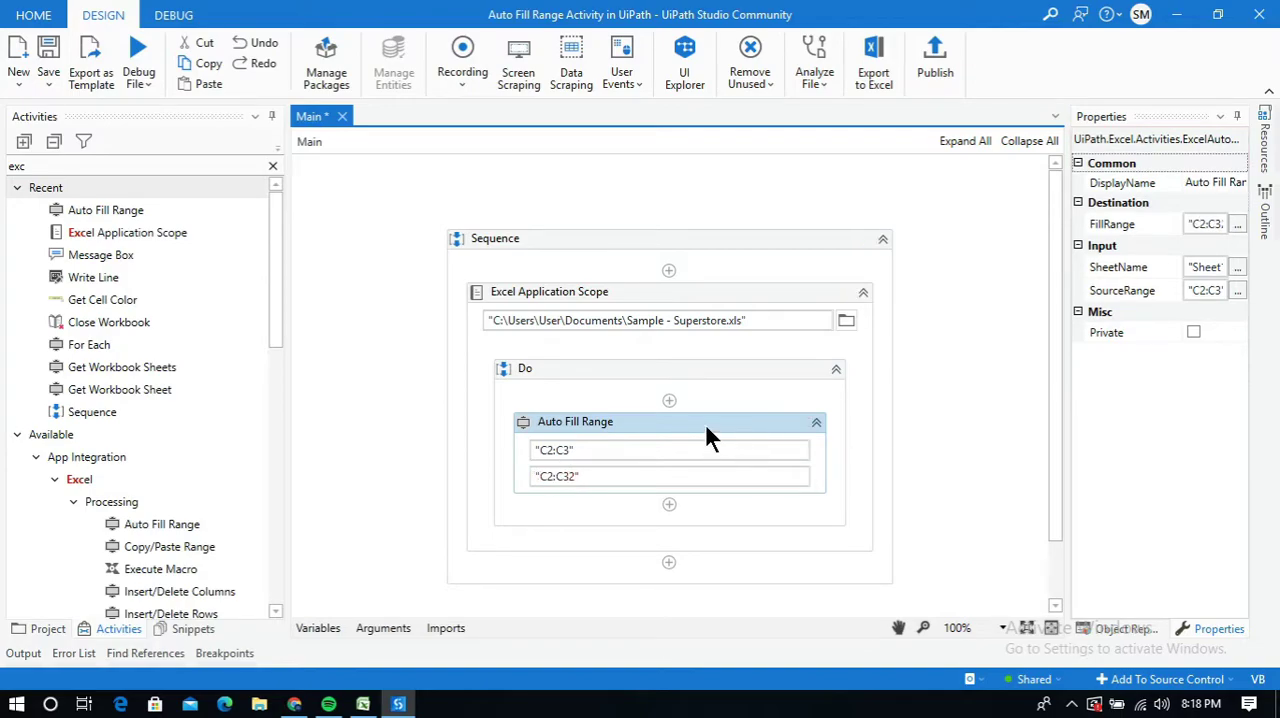
Check the sheet name in Excel and set the SheetName property of the Auto Fill Range activity to "Returns" in UiPath Studio
left_click(1199, 266)
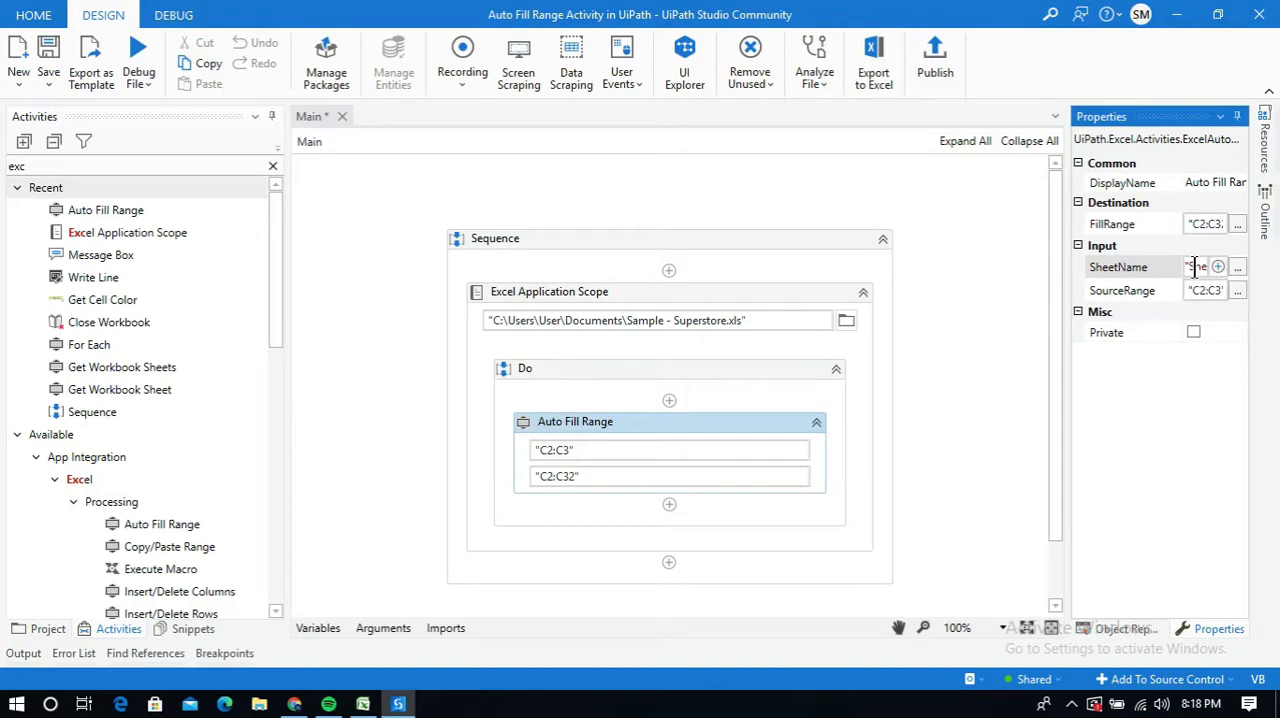
left_click(363, 704)
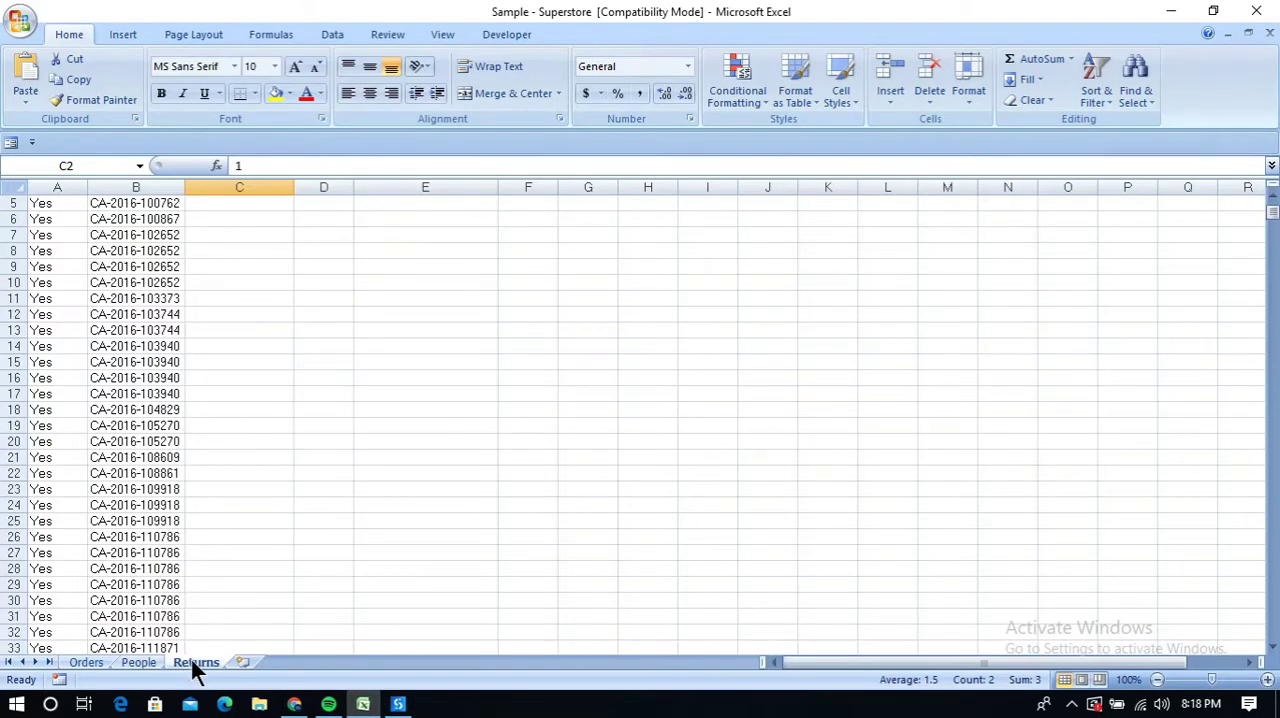
left_click(398, 704)
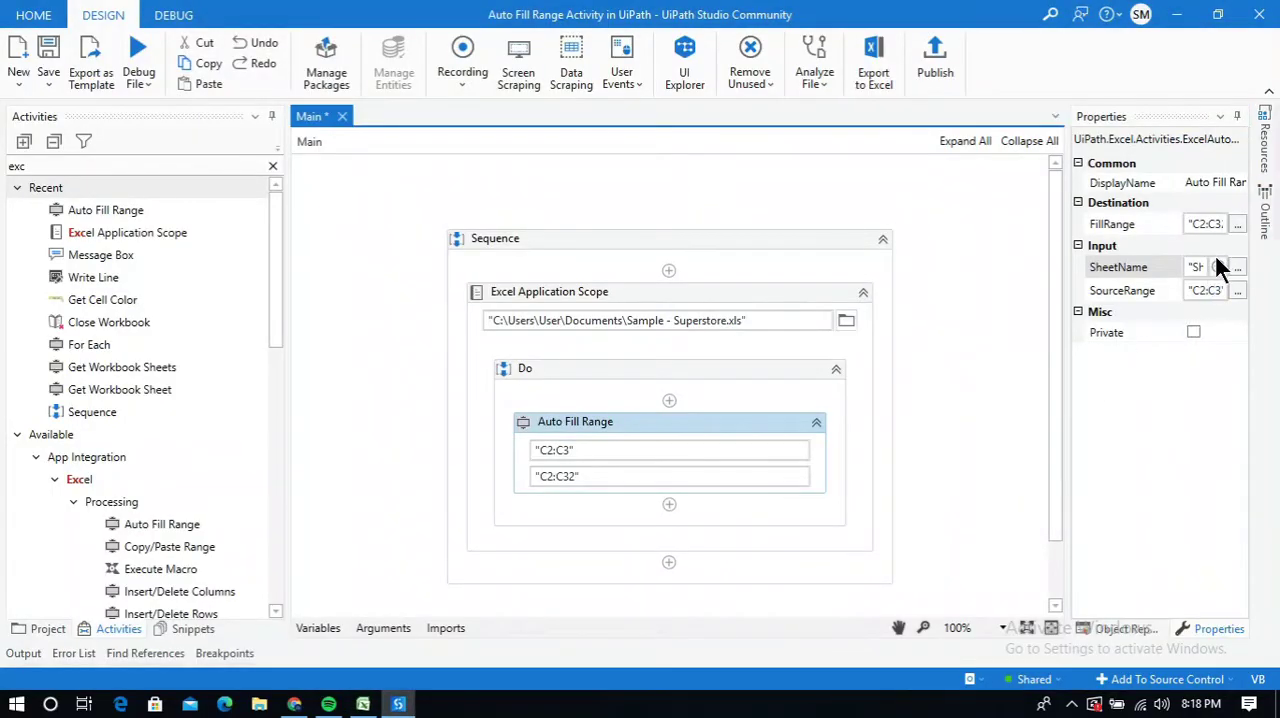
left_click(1218, 266)
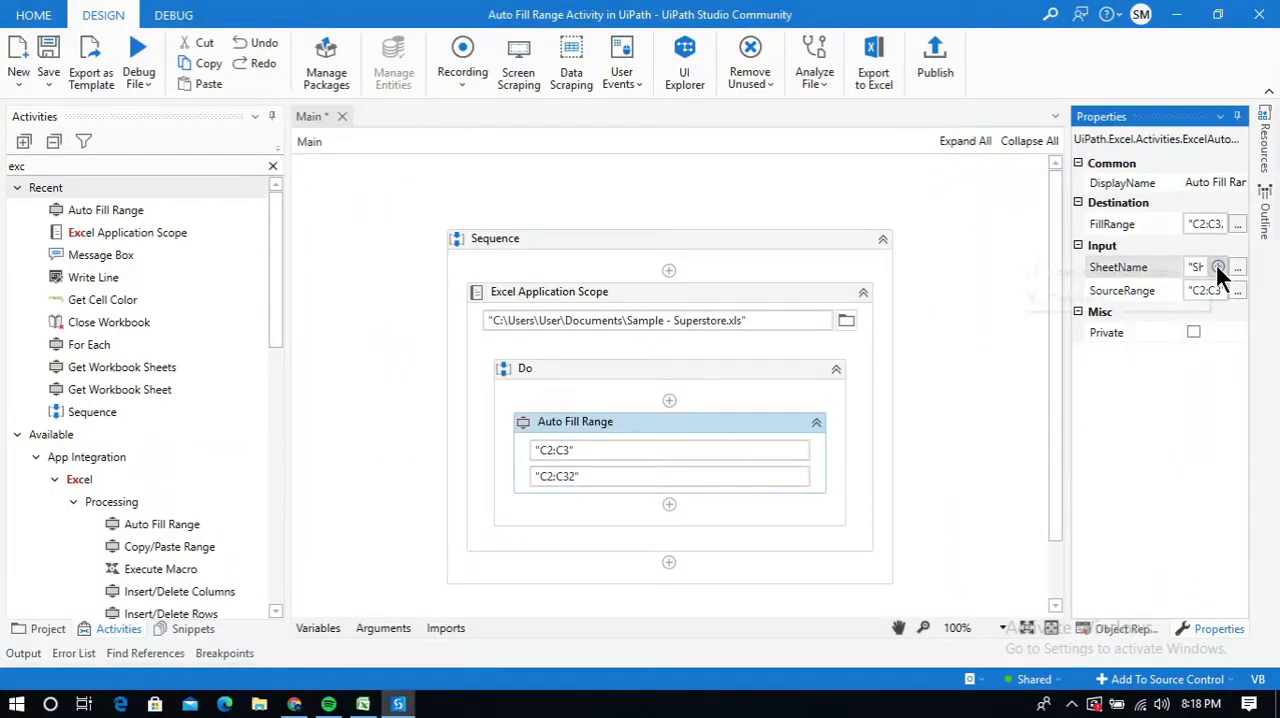
left_click(1110, 276)
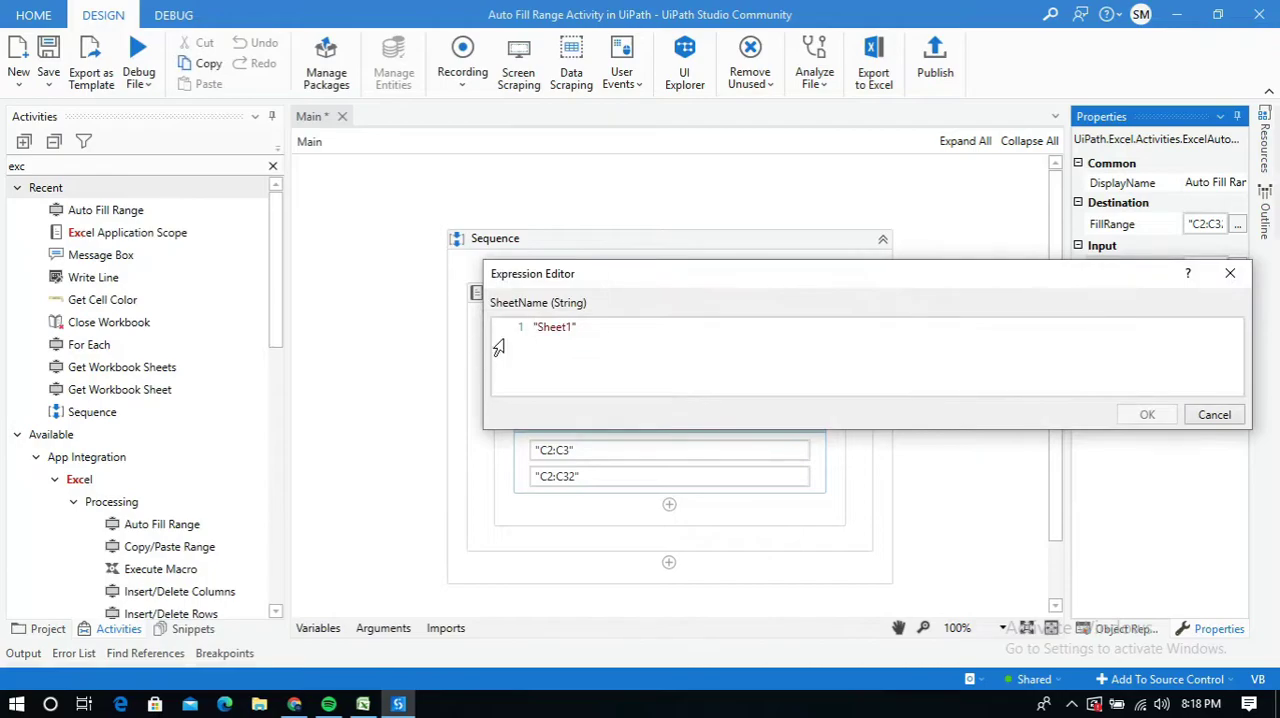
left_click_drag(570, 330, 543, 335)
key("BackSpace")
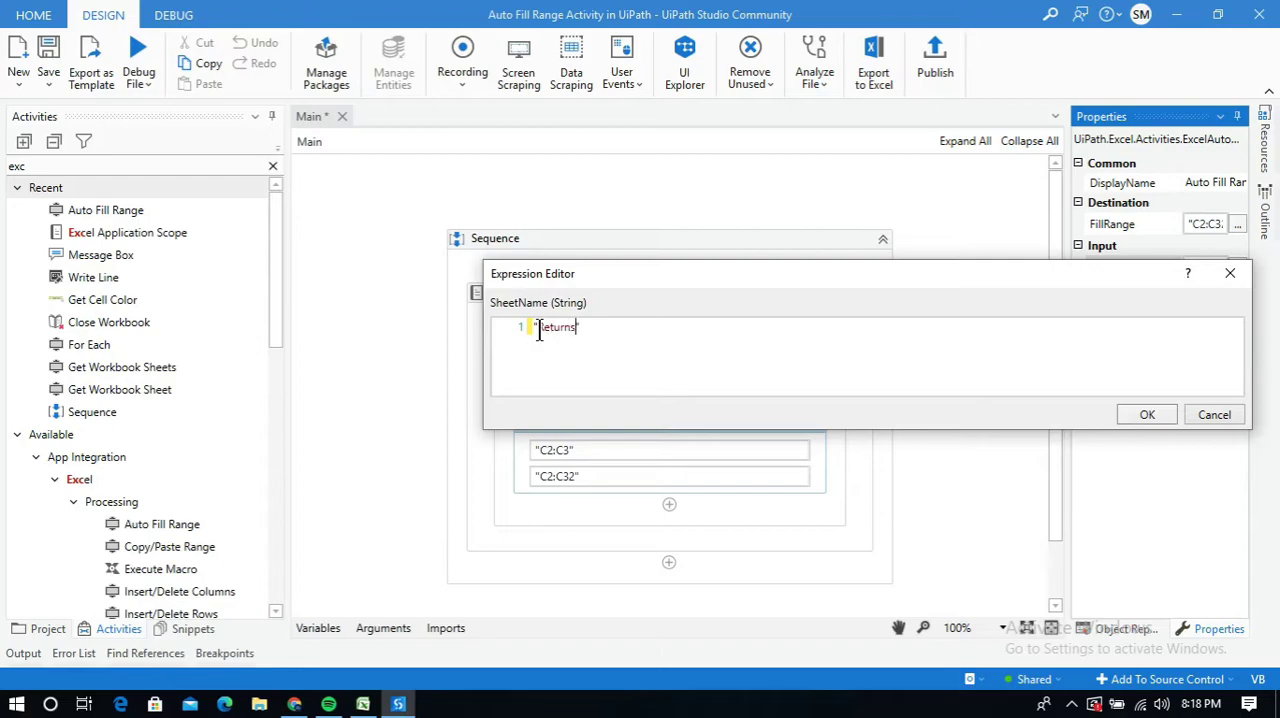
left_click(1146, 414)
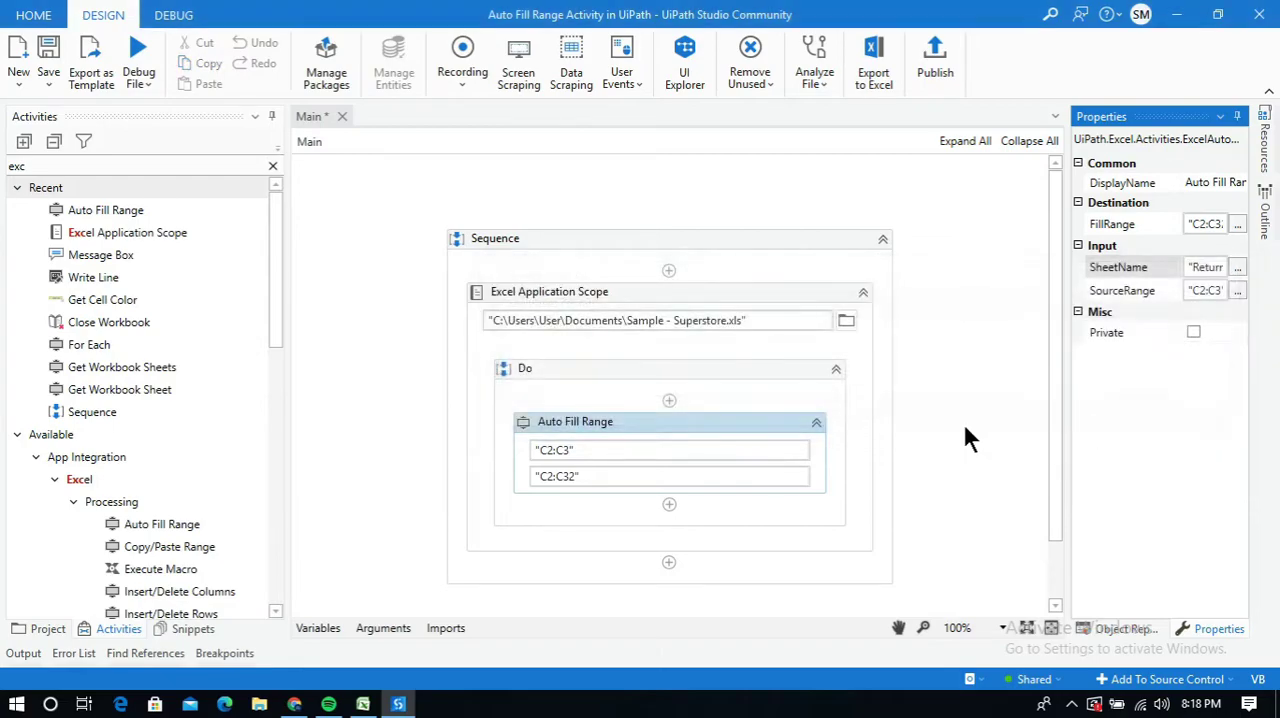
left_click(951, 417)
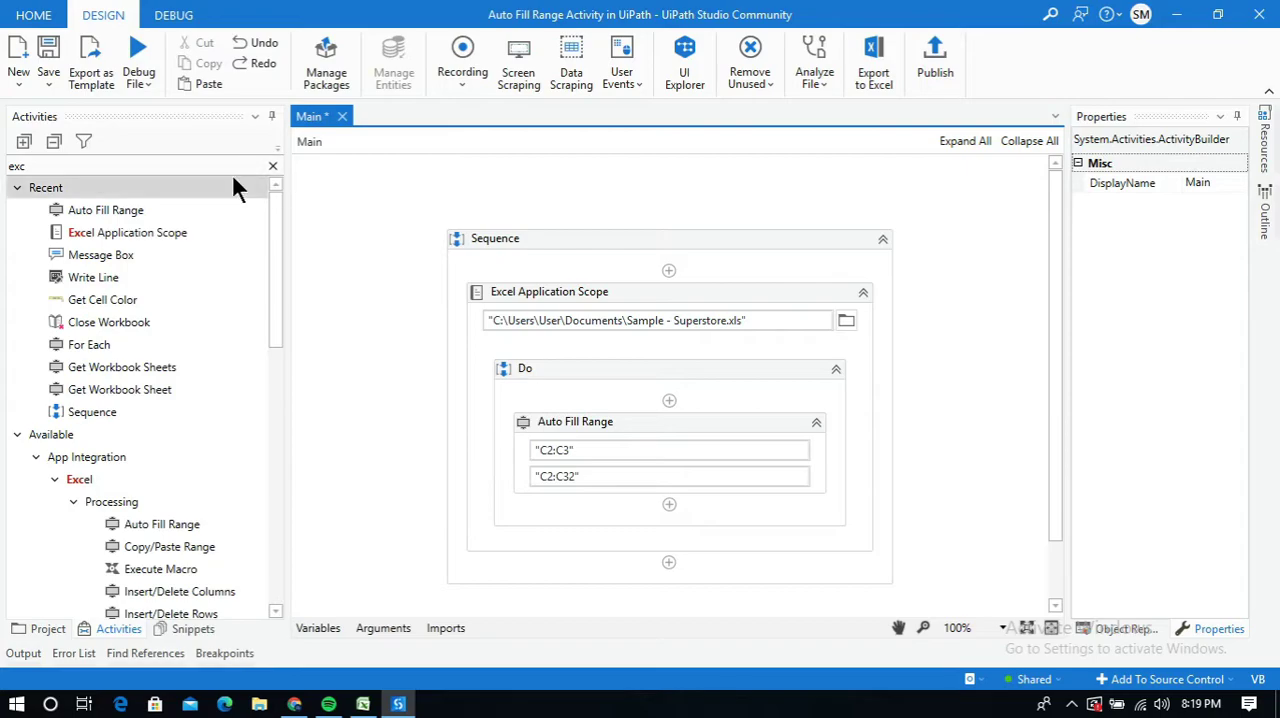
Check the starting values of the Customer ID column in Excel, then return to UiPath Studio and debug the Main workflow
left_click(363, 704)
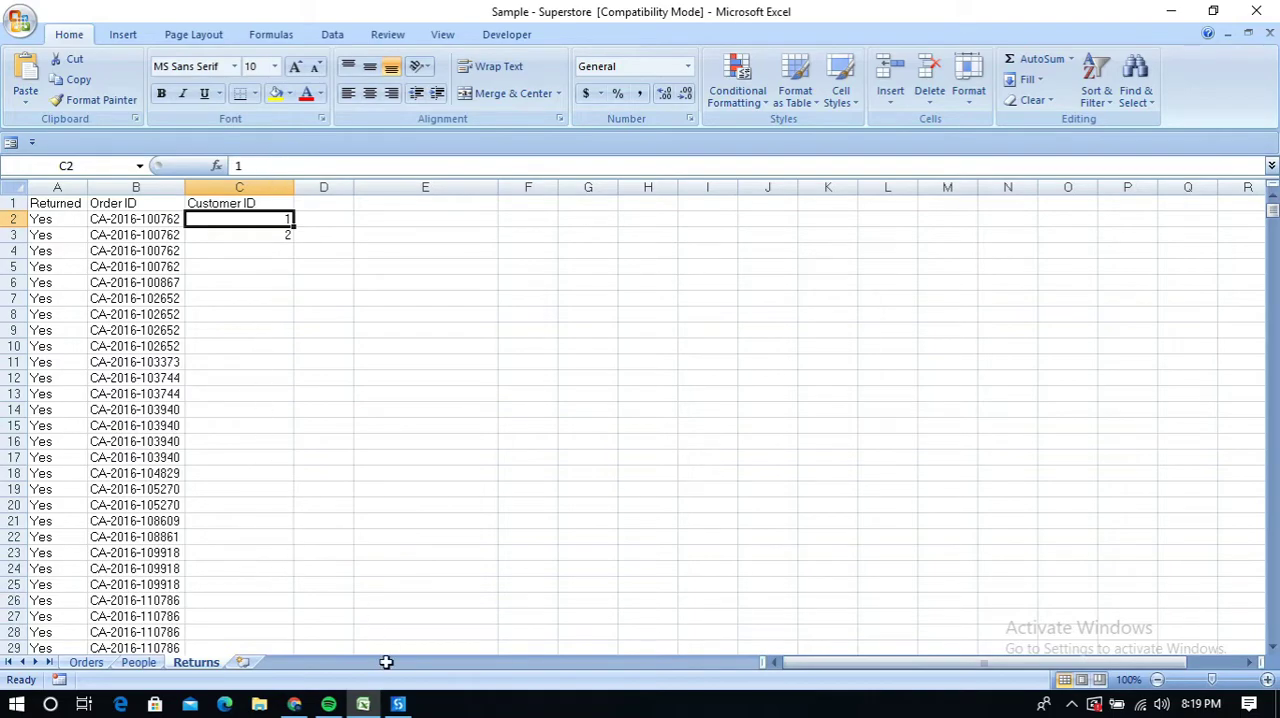
left_click(400, 705)
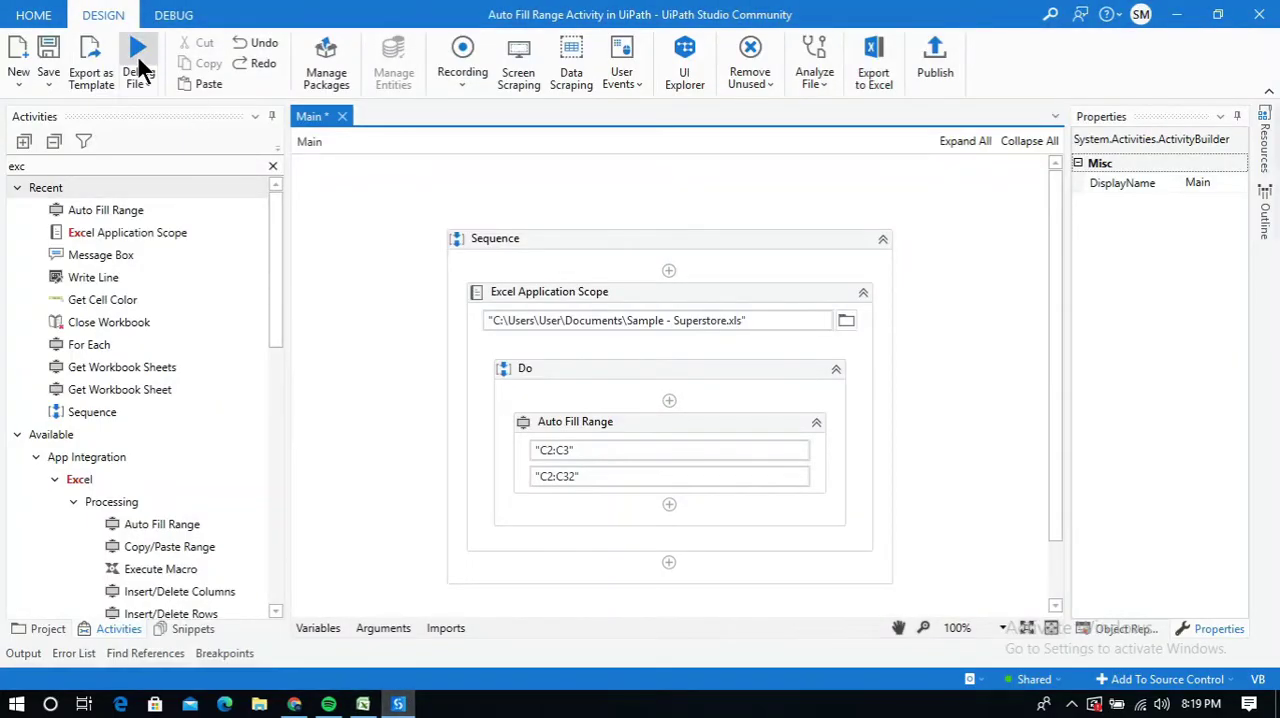
left_click(136, 46)
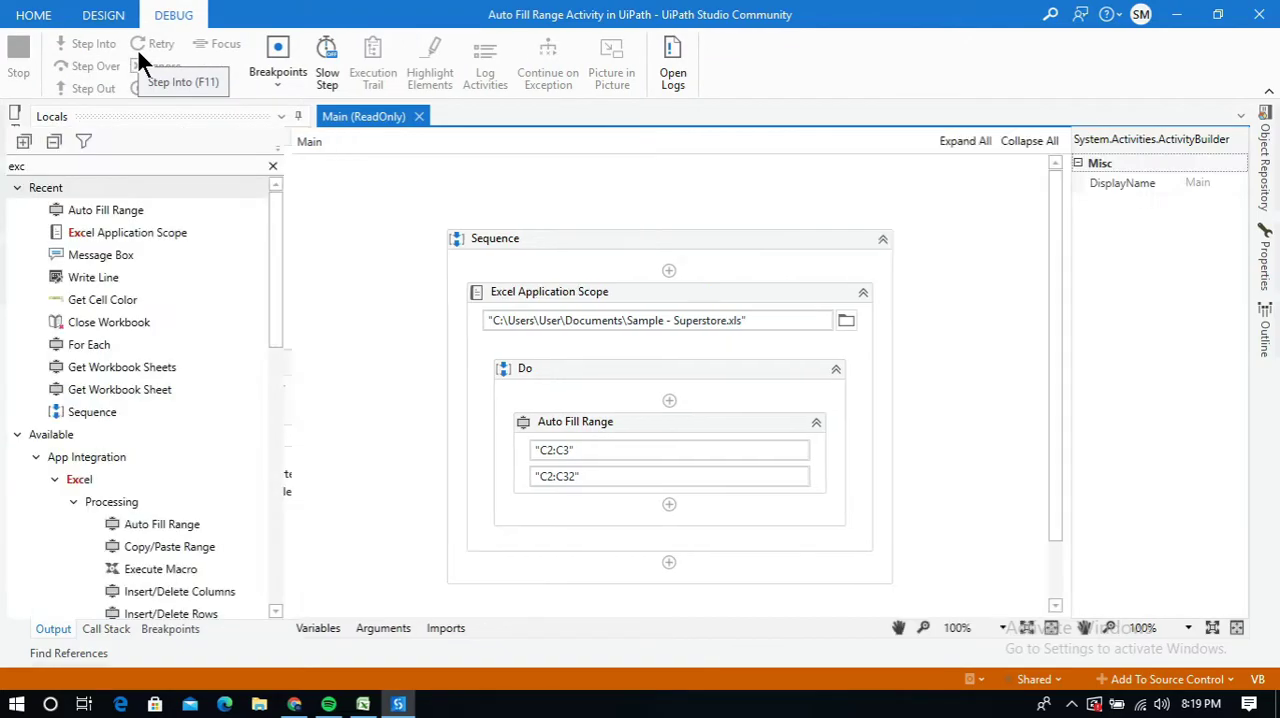
Switch to Excel and examine the autofilled Customer ID column from C4 down to C32
left_click(364, 705)
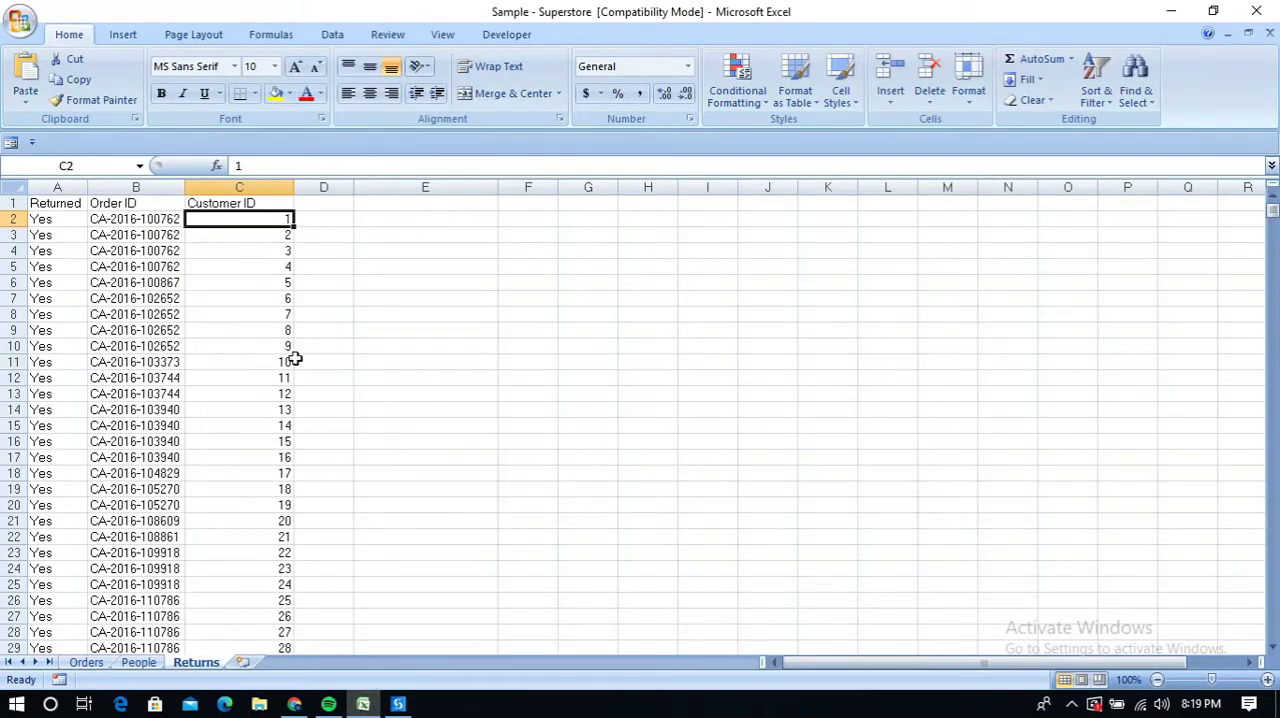
left_click_drag(280, 250, 279, 610)
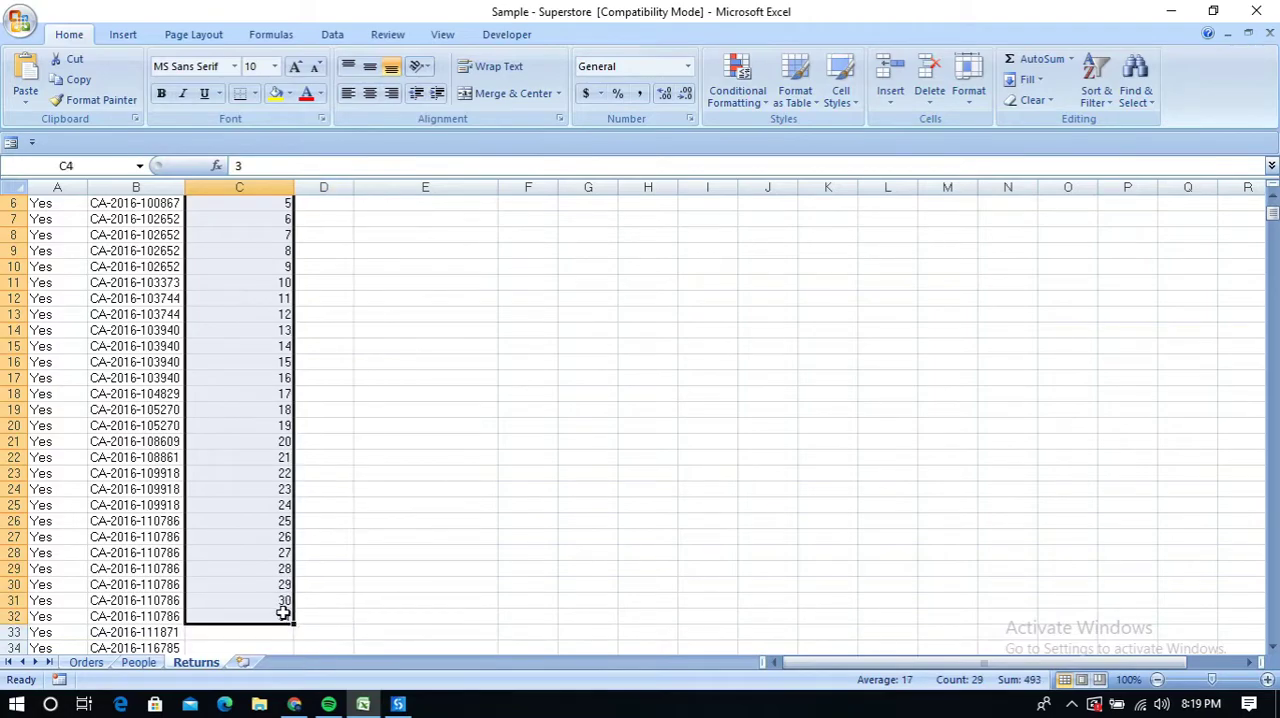
scroll(333, 560, "up", 2)
left_click(326, 346)
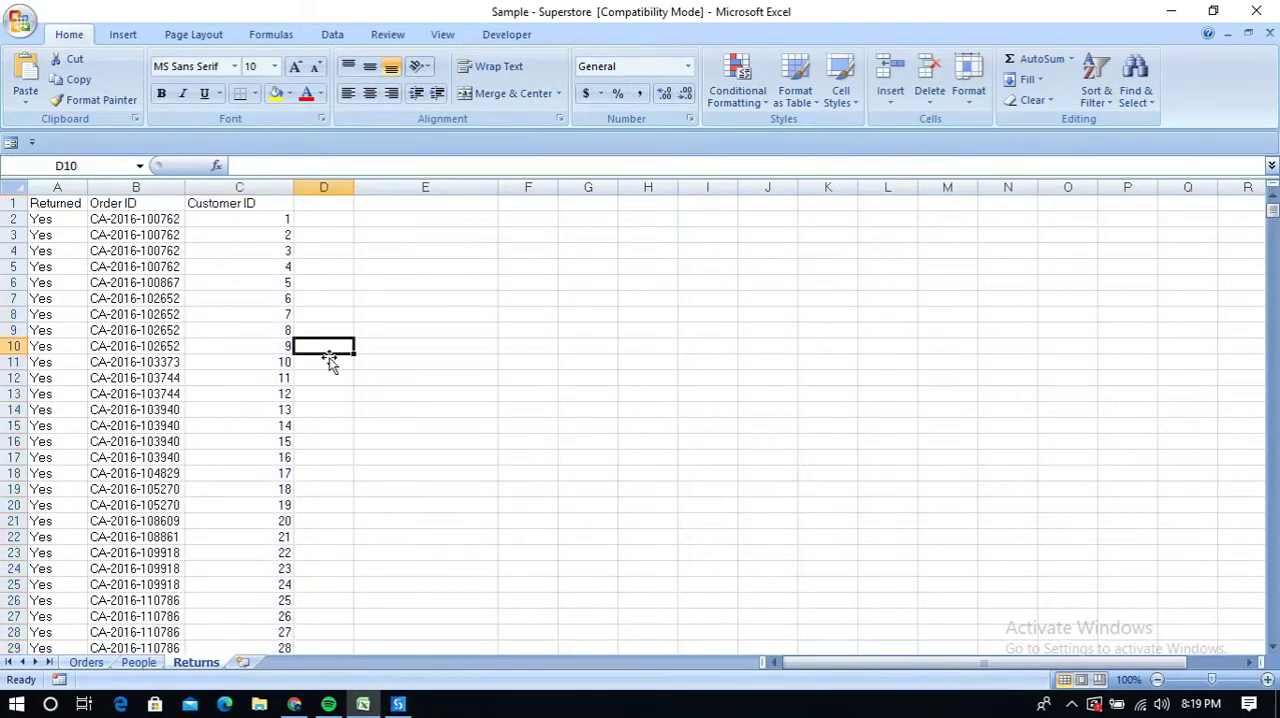
Switch back to UiPath Studio and select Auto Fill Range among the recent activities
left_click(364, 704)
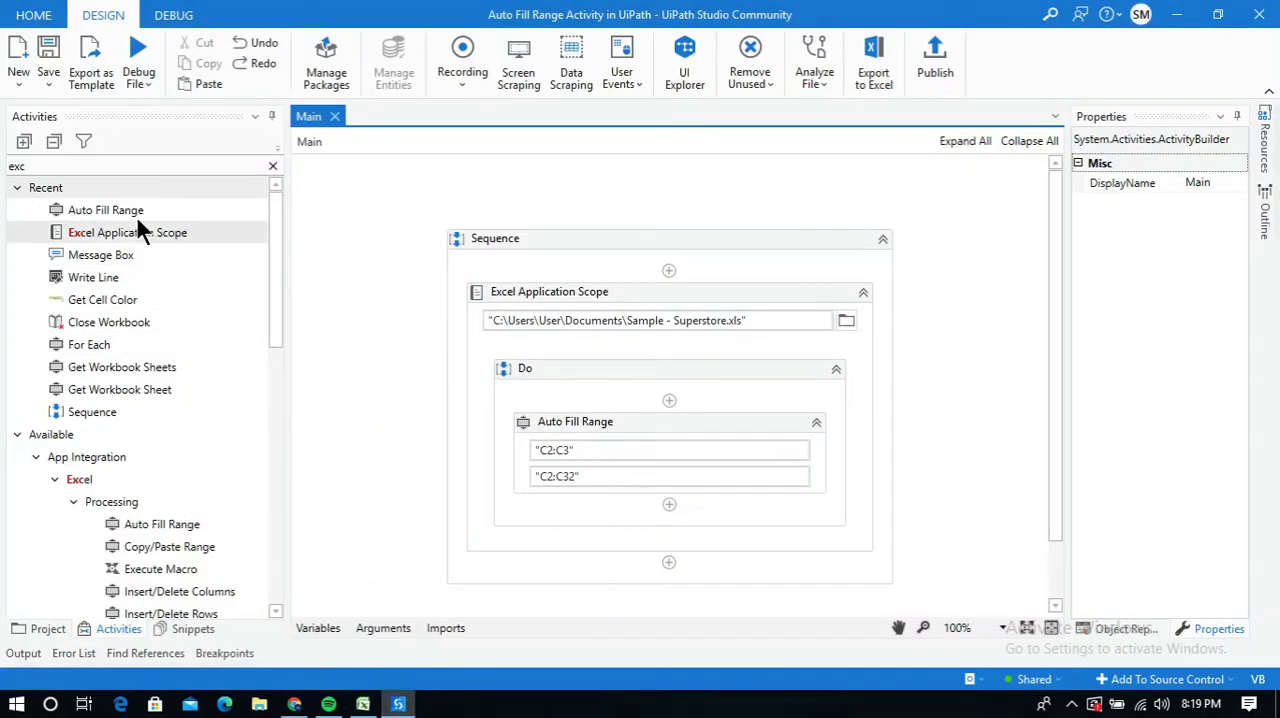
left_click(106, 210)
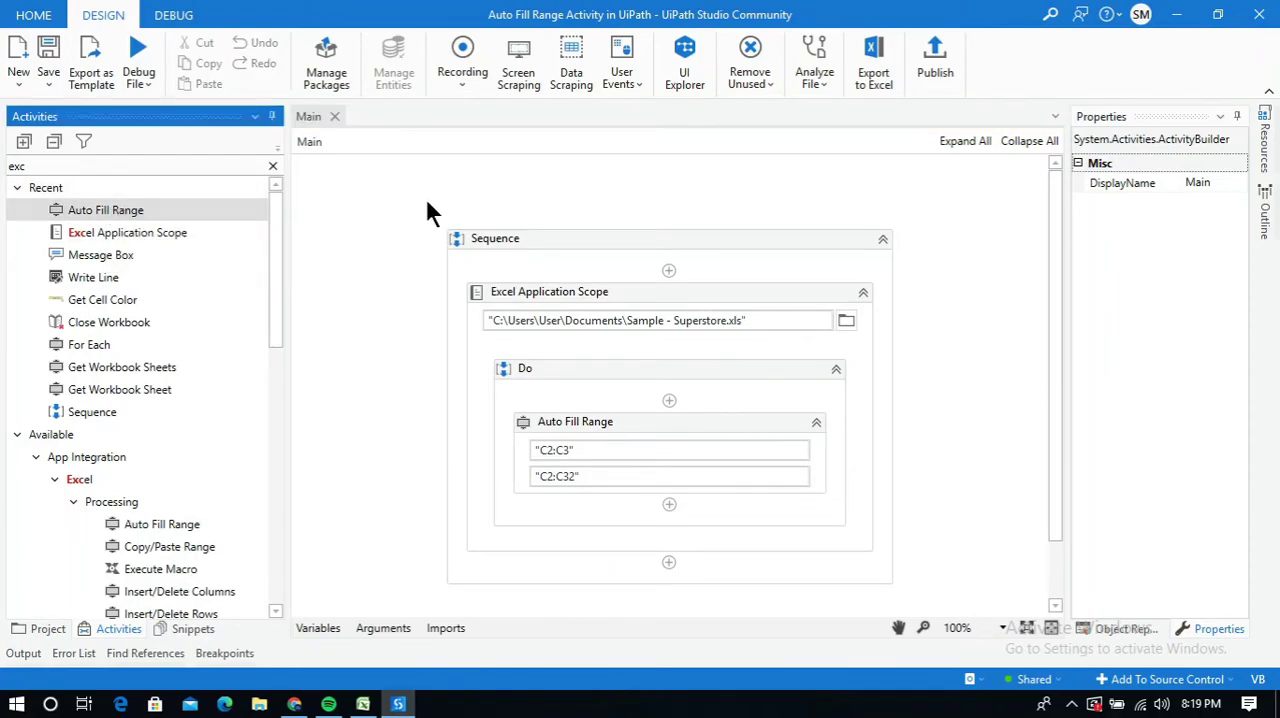